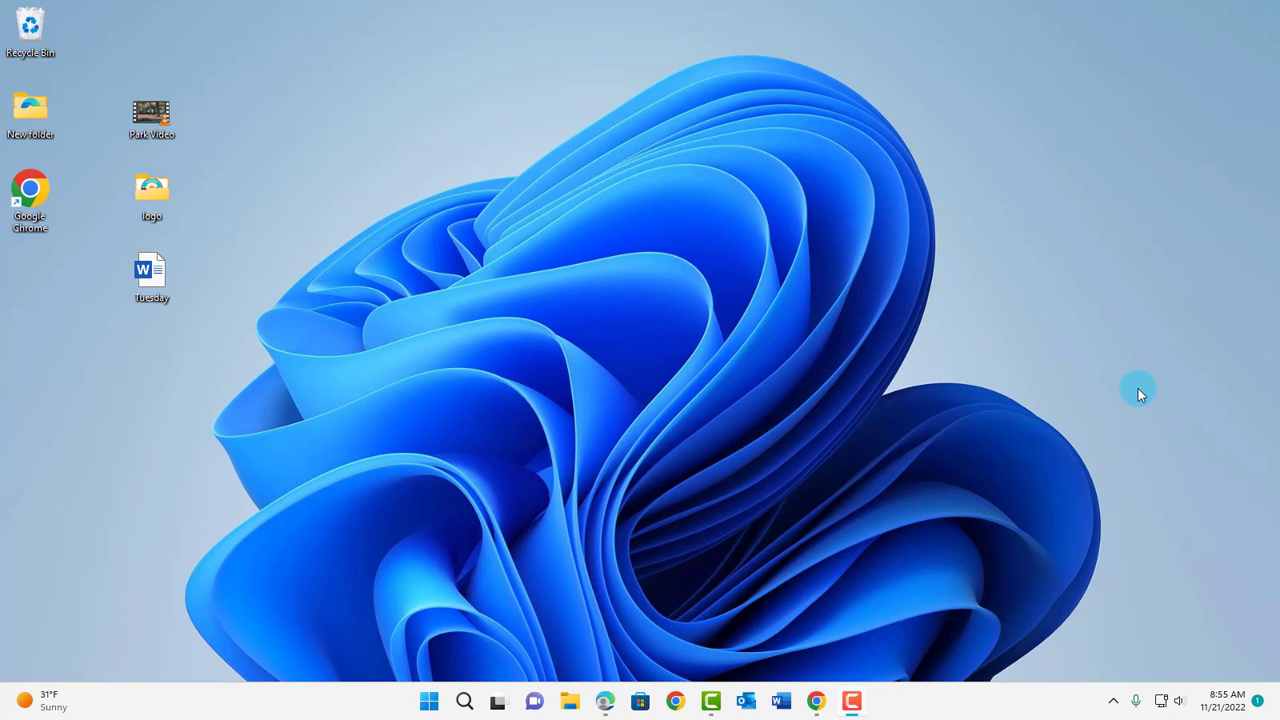
- Create a new folder on the desktop named 'Secure Folder'
{"action": "right_click", "coordinate": [313, 98]}
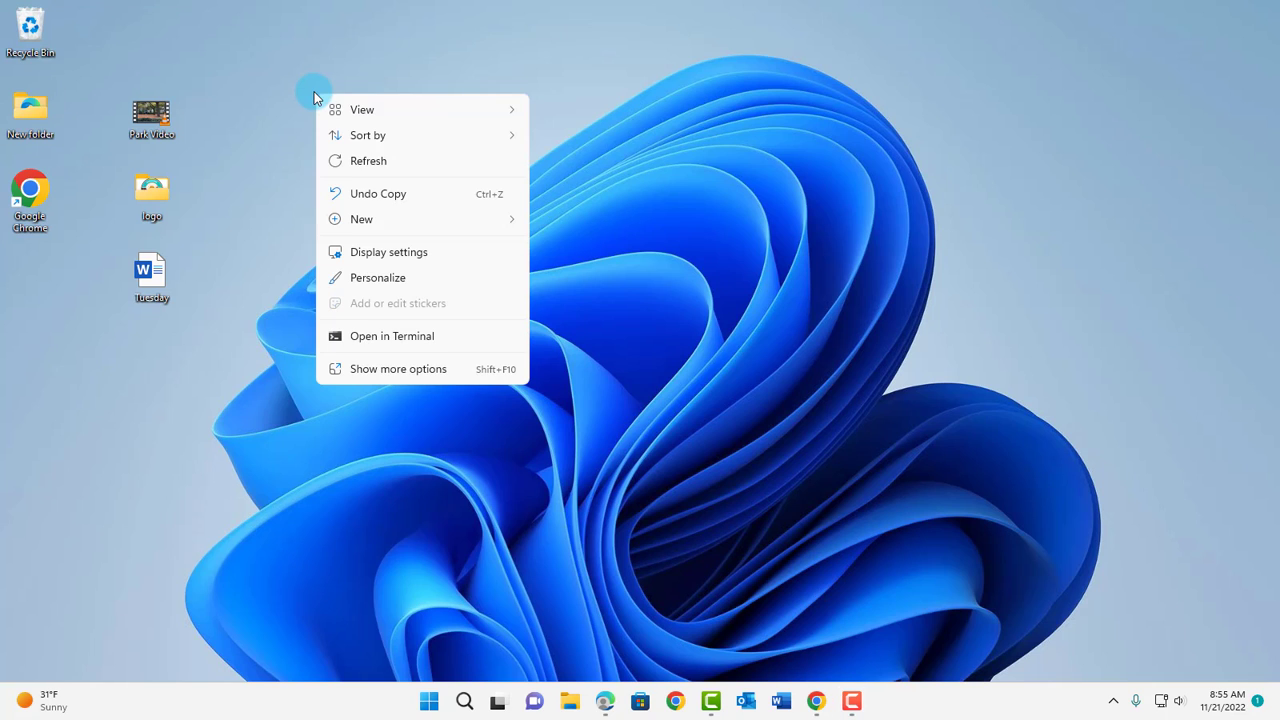
{"action": "mouse_move", "coordinate": [420, 219]}
{"action": "left_click", "coordinate": [556, 225]}
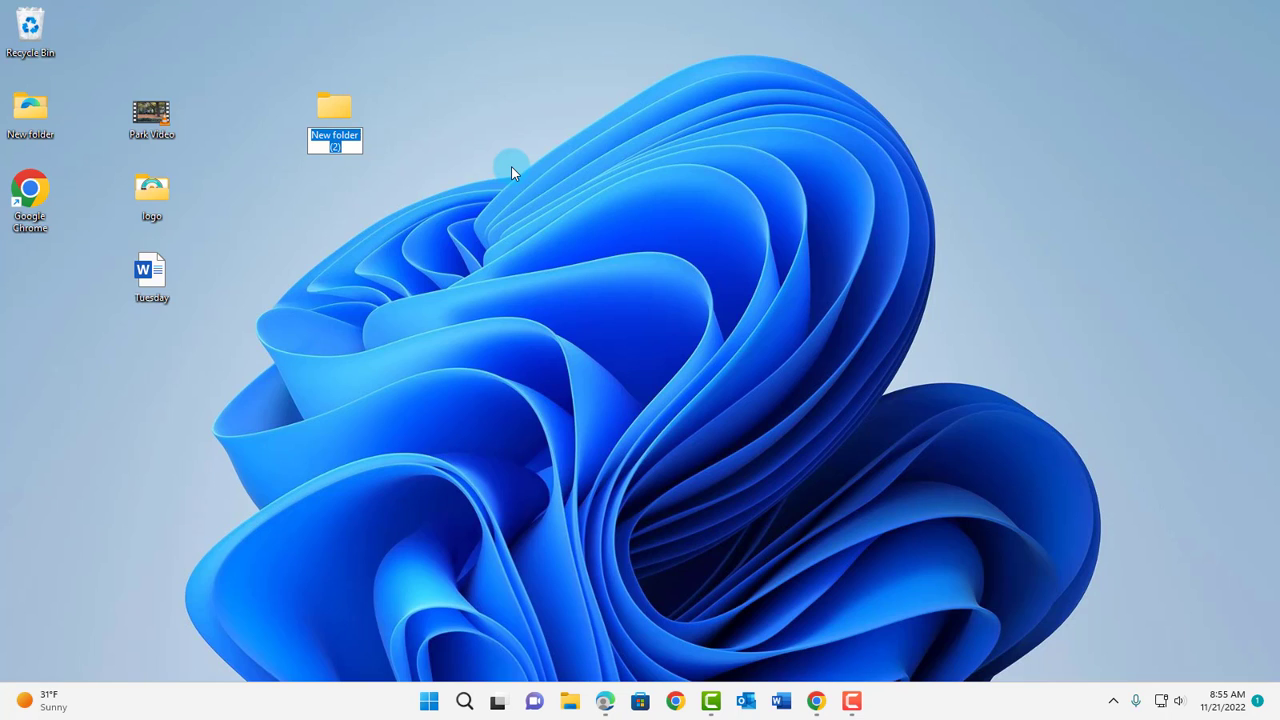
{"action": "type", "text": "Secure"}
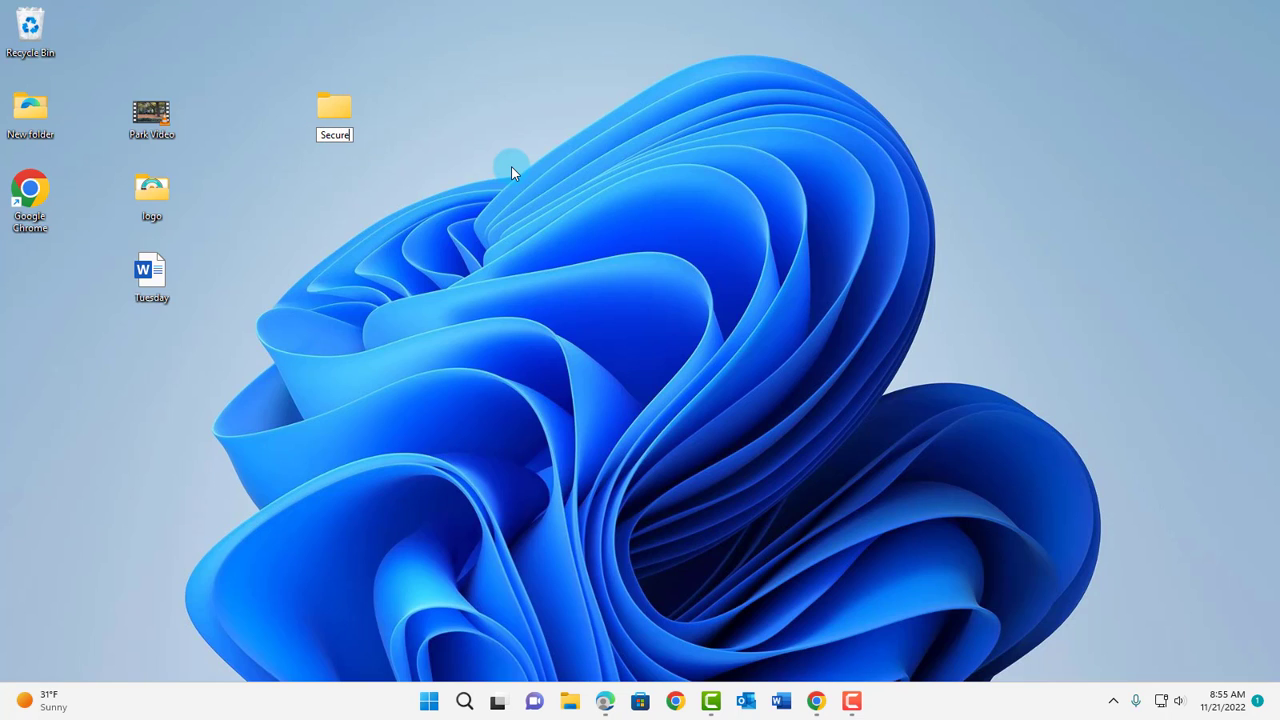
{"action": "type", "text": " Folder"}
{"action": "key", "text": "Return"}
- Inside Secure Folder, create a new text document named FolderLock
{"action": "double_click", "coordinate": [338, 105]}
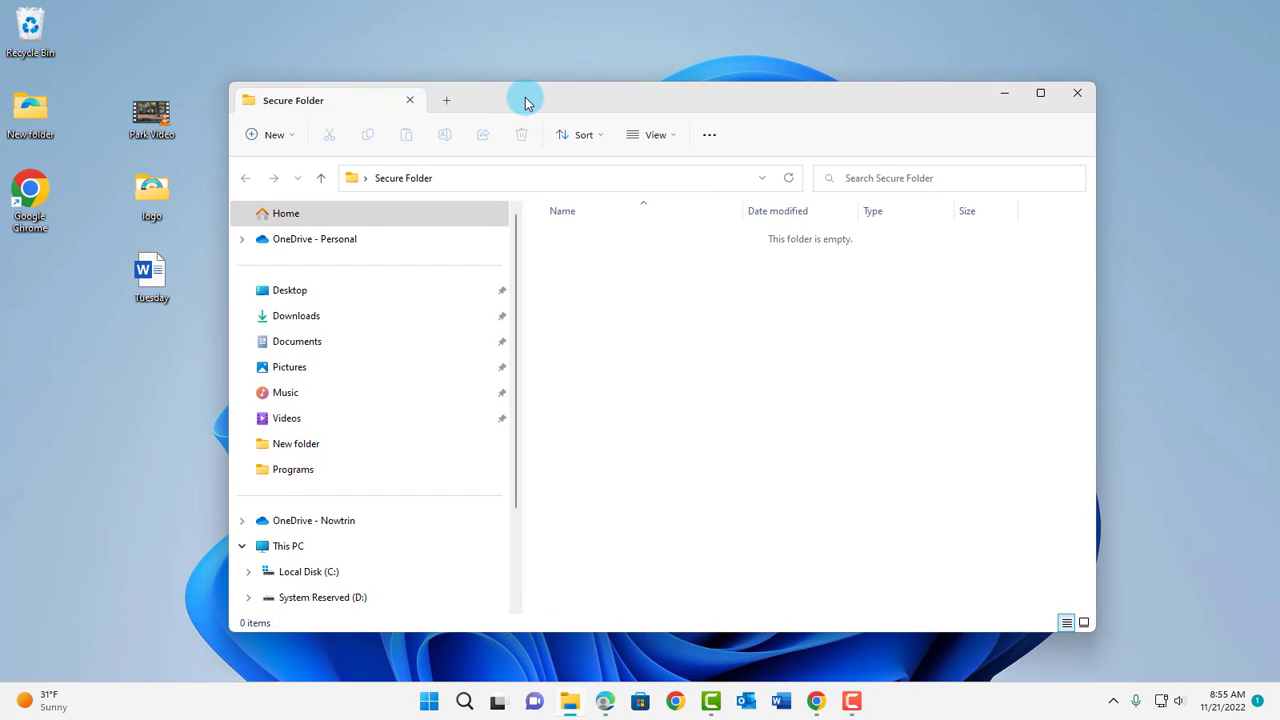
{"action": "left_click_drag", "start_coordinate": [523, 100], "coordinate": [653, 64]}
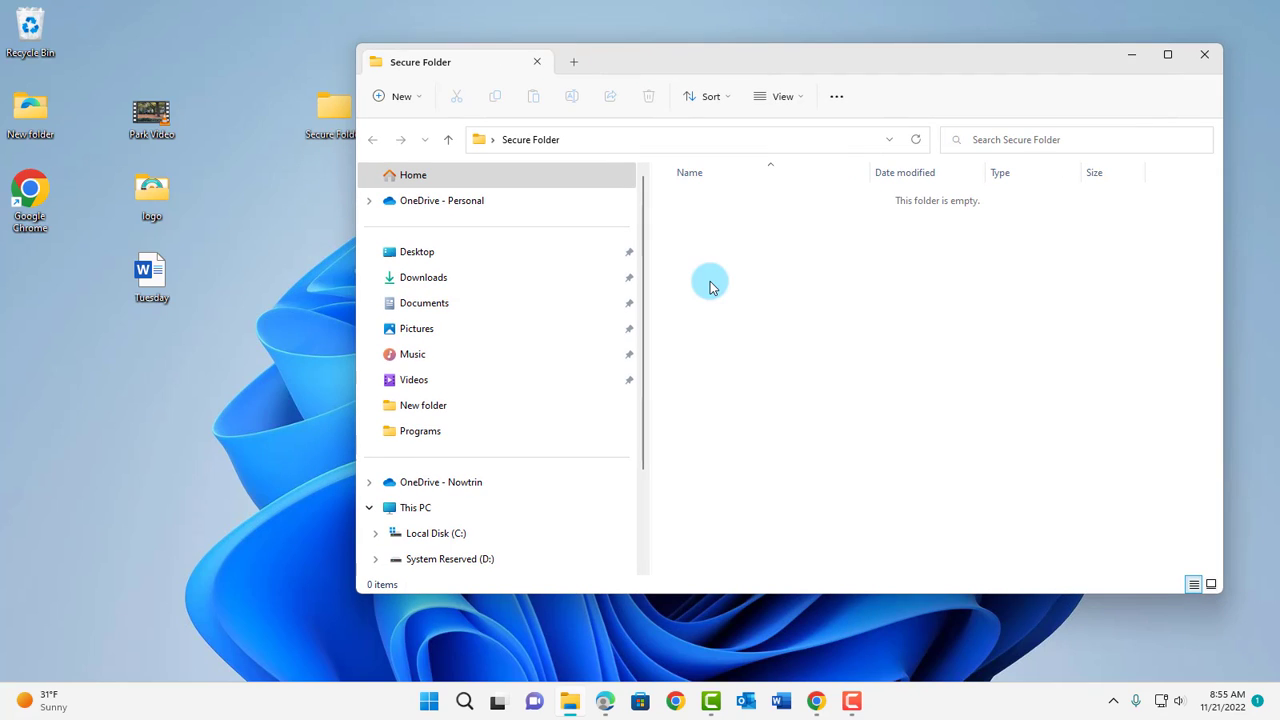
{"action": "right_click", "coordinate": [800, 259]}
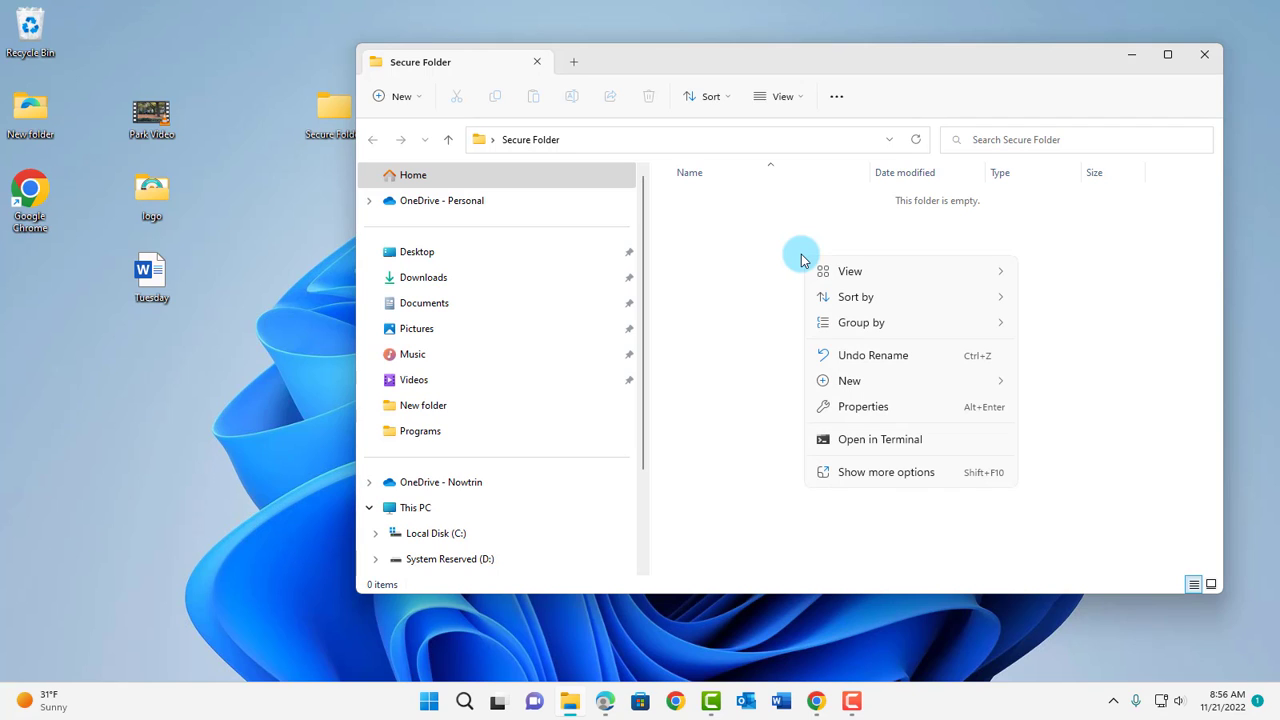
{"action": "mouse_move", "coordinate": [848, 381]}
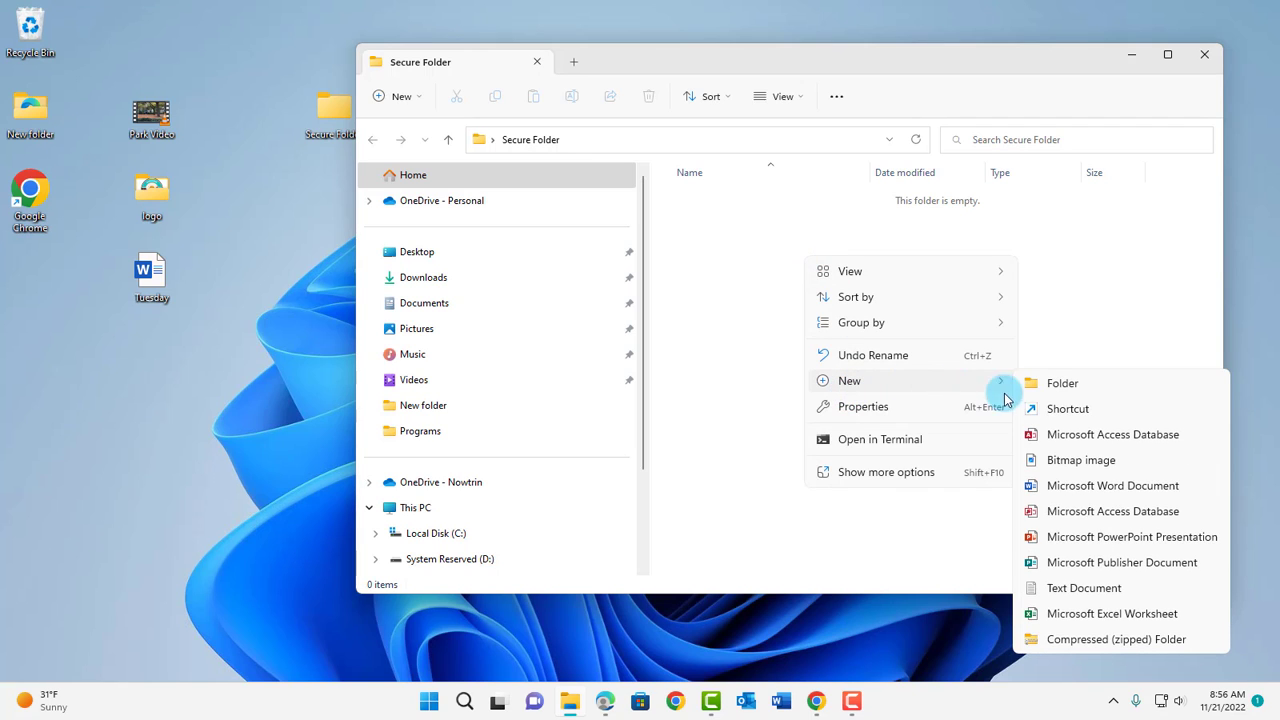
{"action": "left_click", "coordinate": [1062, 592]}
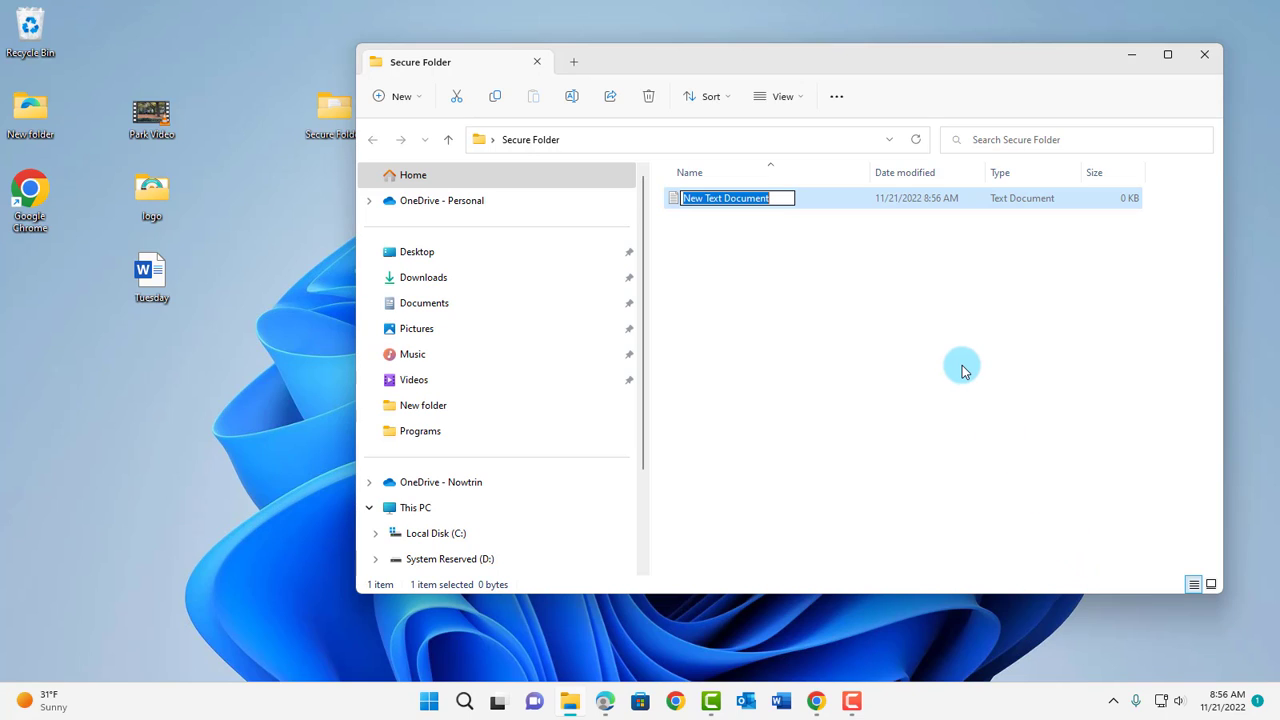
{"action": "type", "text": "Folder"}
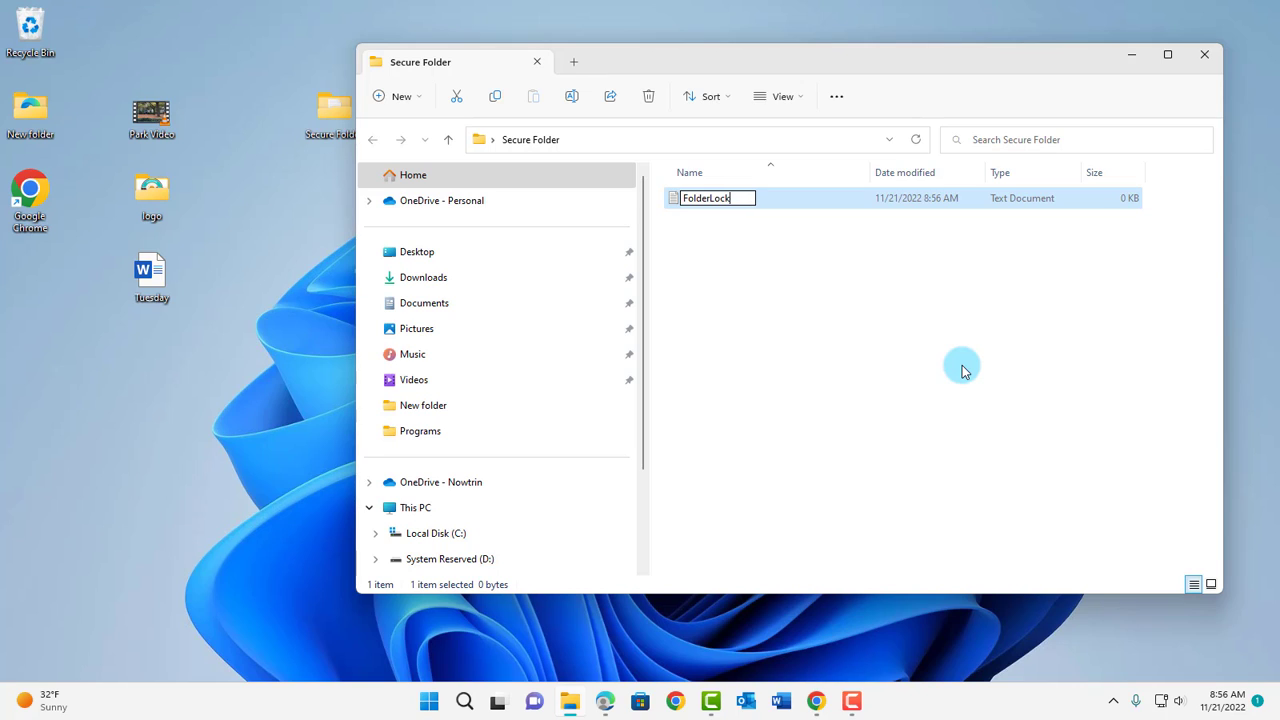
{"action": "type", "text": "Lock"}
{"action": "key", "text": "Return"}
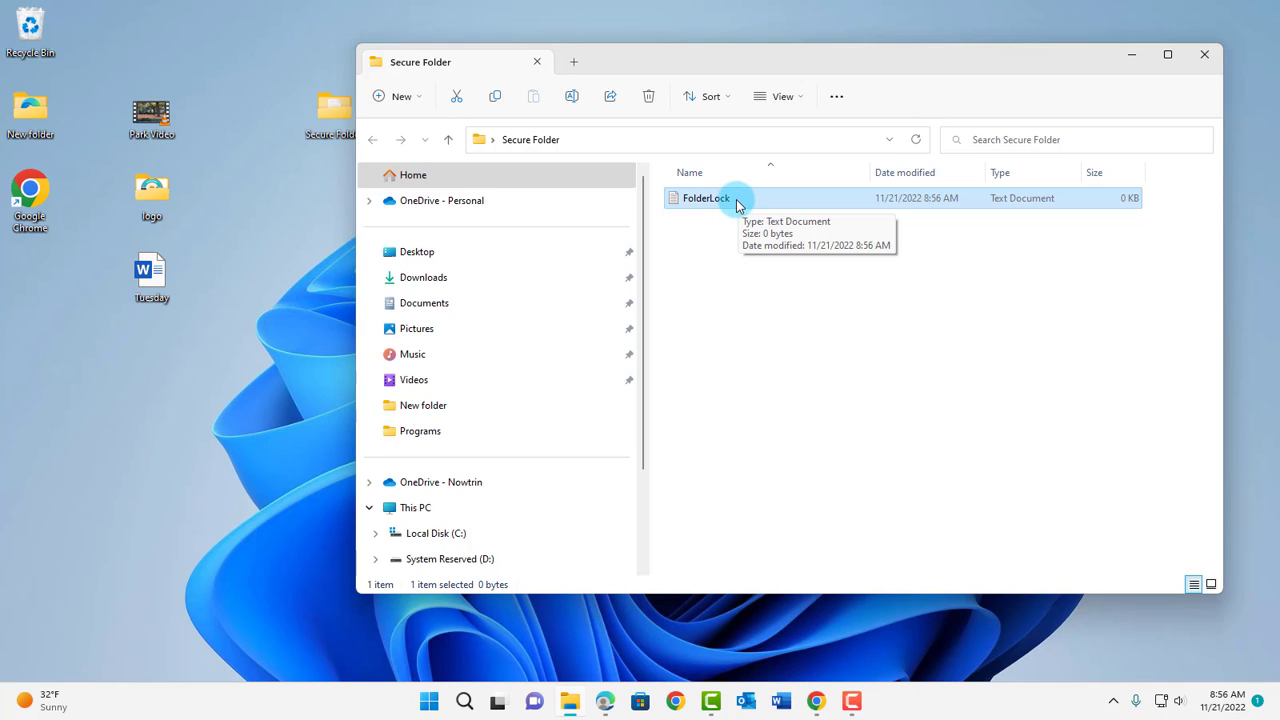
- Turn on file name extensions and open FolderLock.txt in Notepad
{"action": "left_click", "coordinate": [802, 99]}
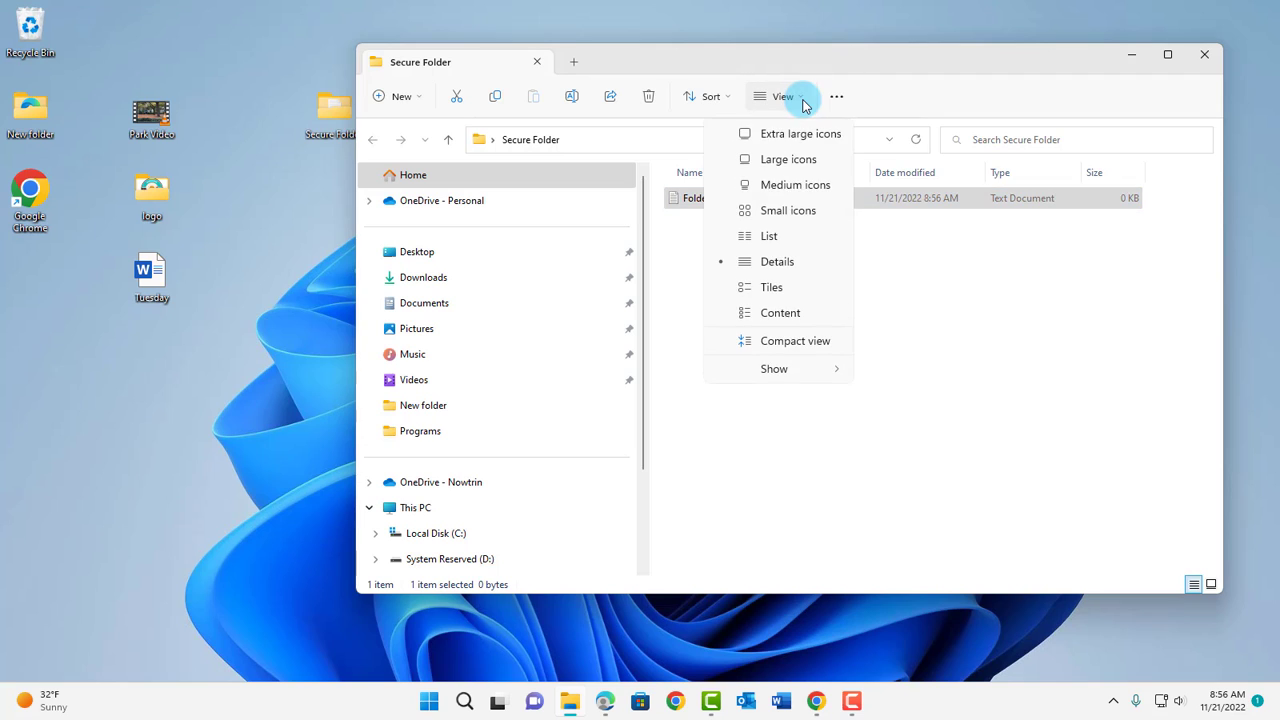
{"action": "mouse_move", "coordinate": [777, 370]}
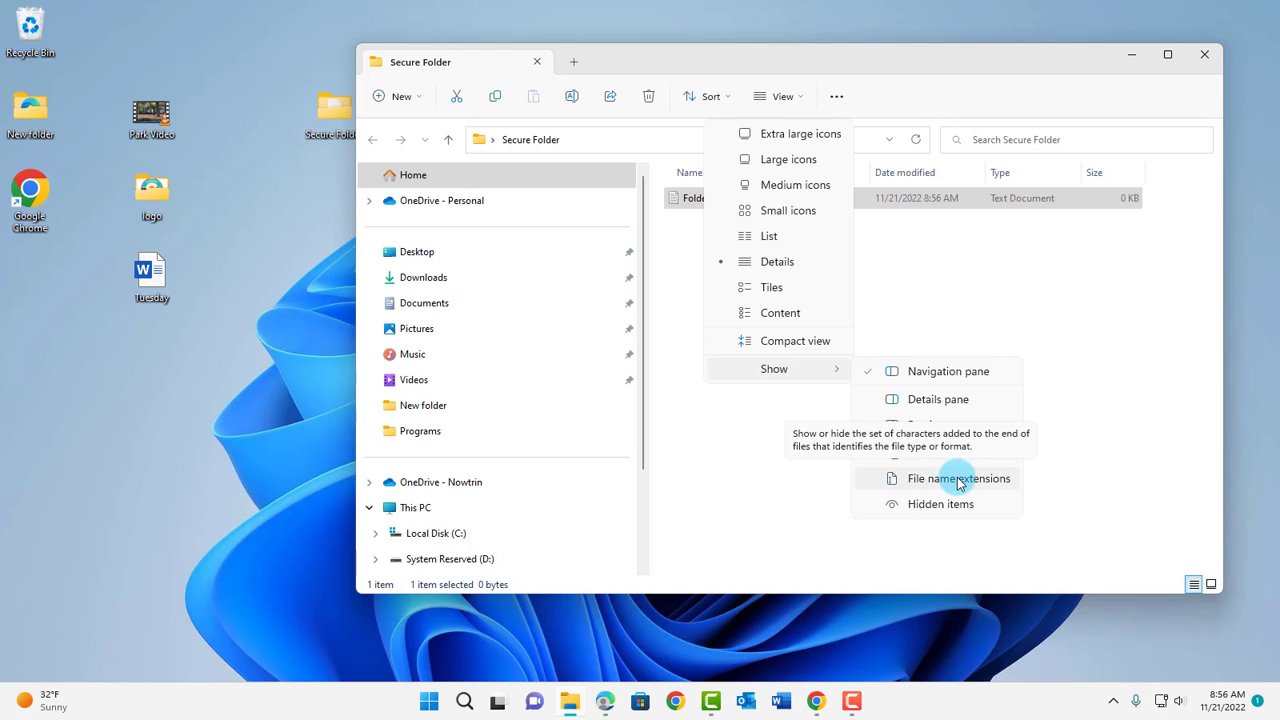
{"action": "left_click", "coordinate": [957, 480]}
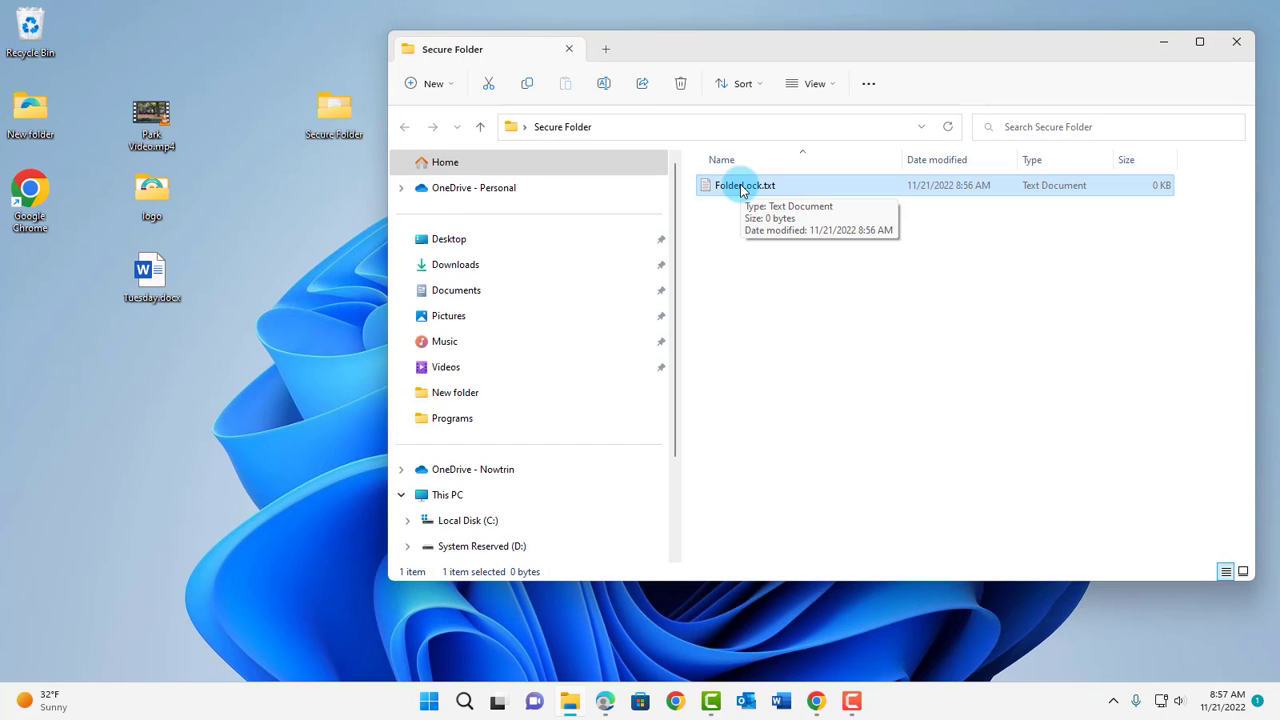
{"action": "double_click", "coordinate": [746, 187]}
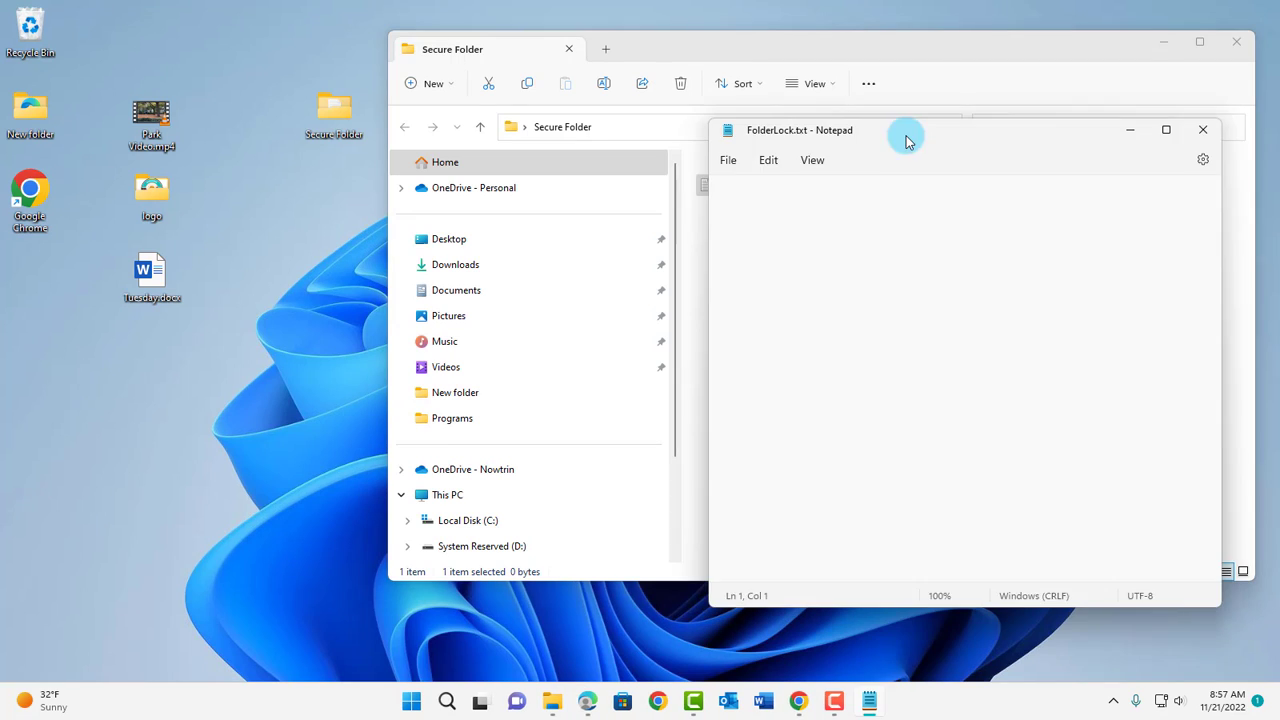
{"action": "left_click_drag", "start_coordinate": [903, 134], "coordinate": [684, 111]}
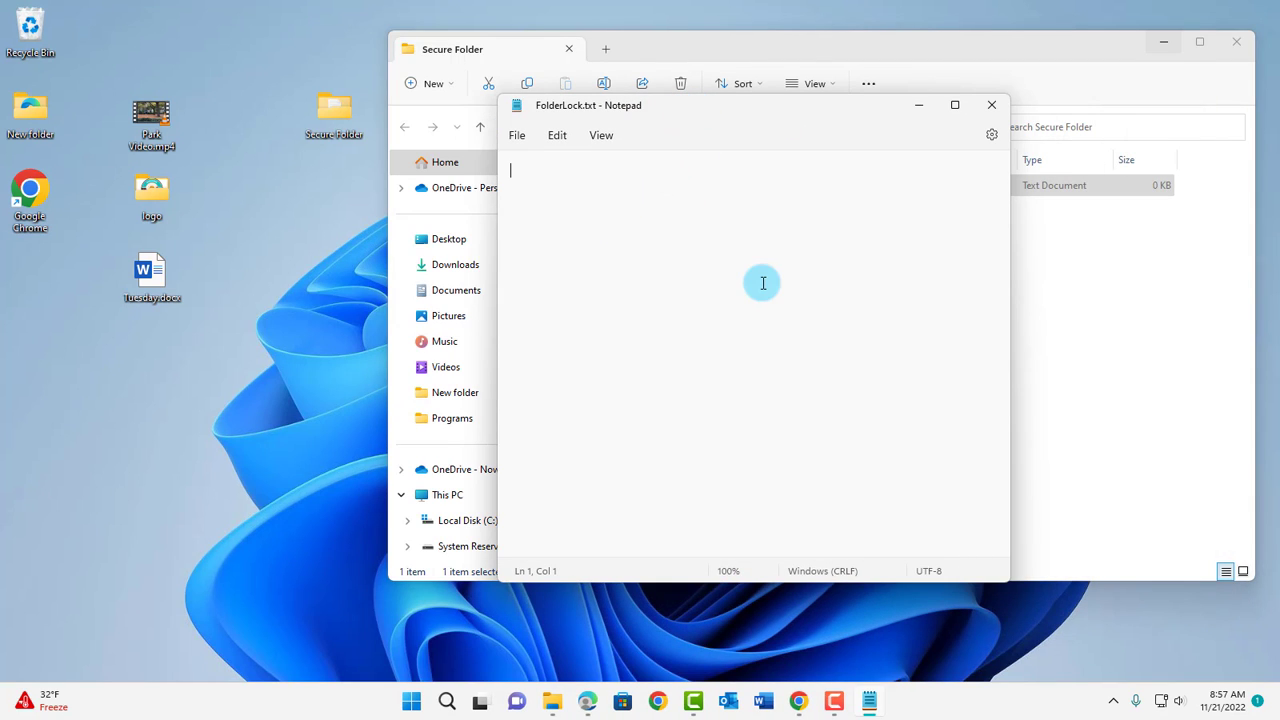
- Copy the FolderLock.bat script code from the GitHub Gist in Chrome, then minimize the browser
{"action": "left_click", "coordinate": [798, 701]}
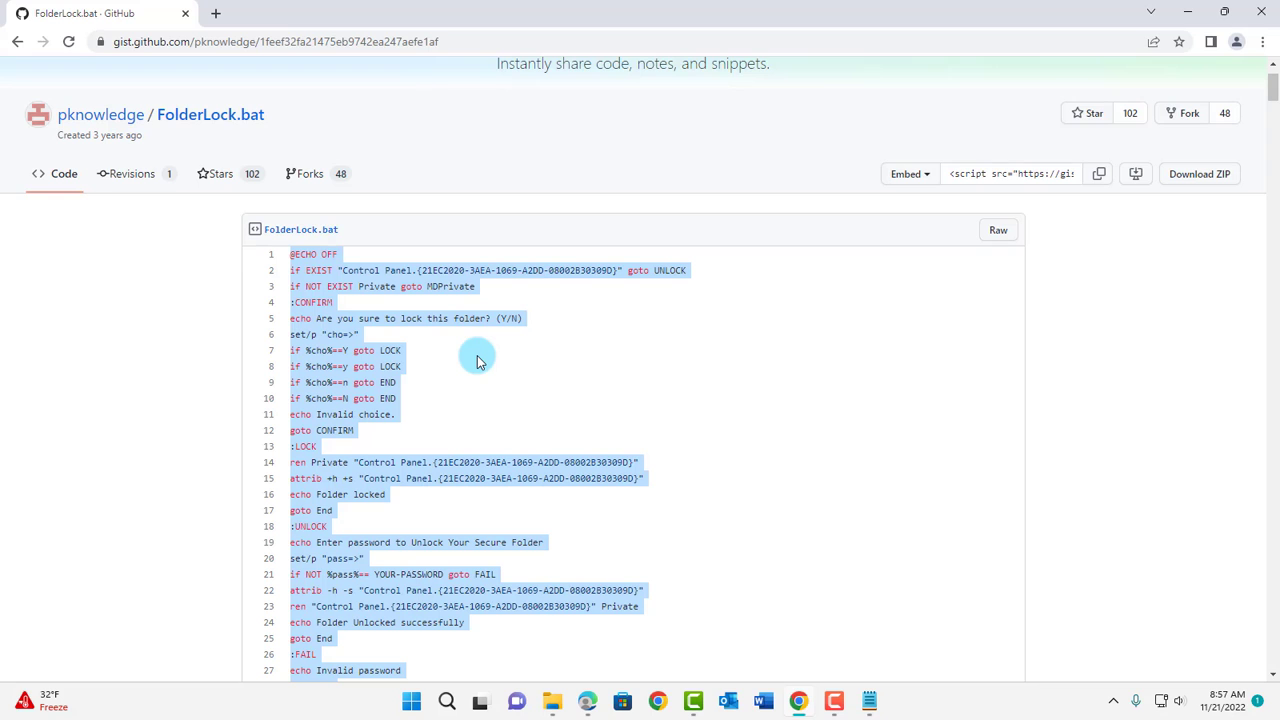
{"action": "scroll", "coordinate": [529, 371], "scroll_direction": "down", "scroll_amount": 1}
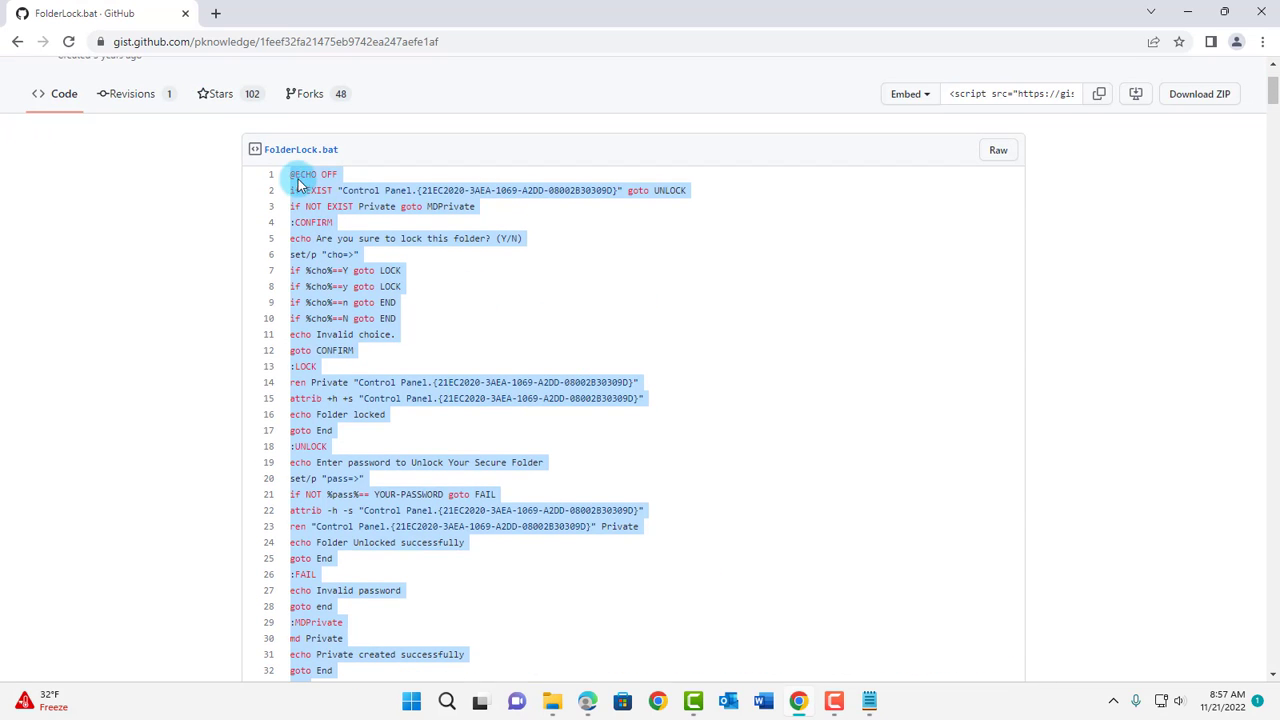
{"action": "scroll", "coordinate": [740, 475], "scroll_direction": "down", "scroll_amount": 2}
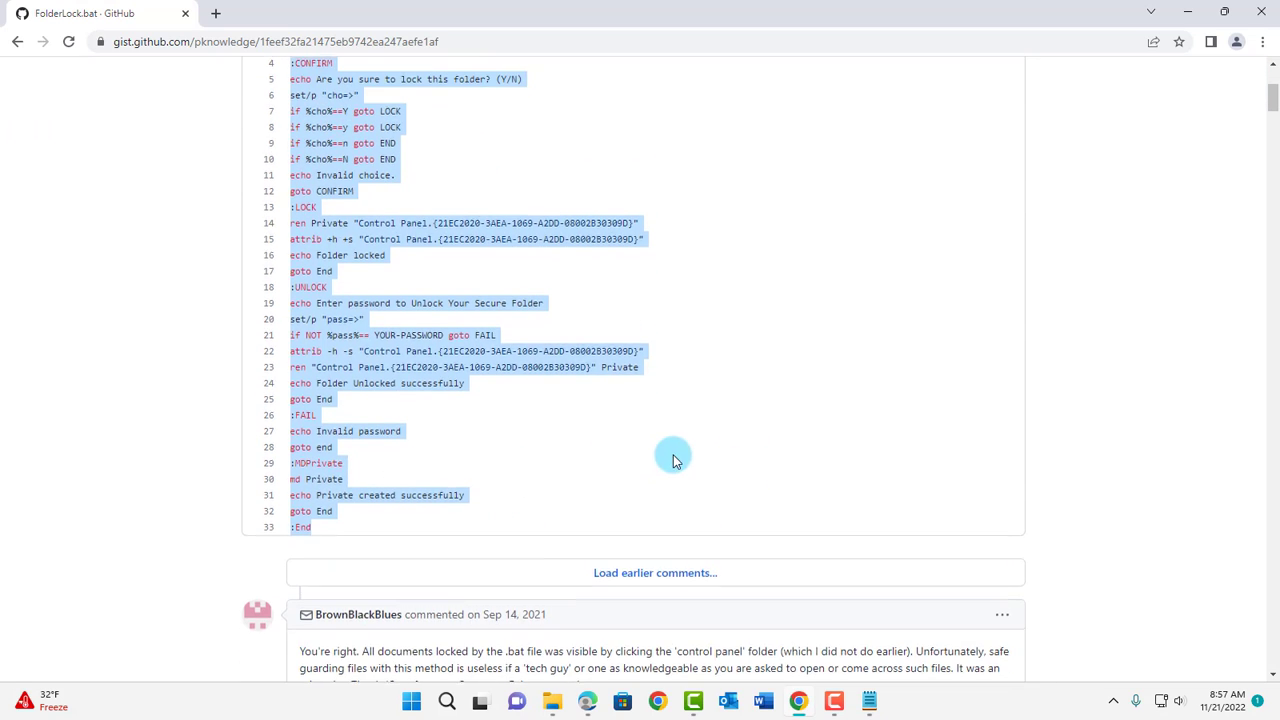
{"action": "scroll", "coordinate": [673, 460], "scroll_direction": "up", "scroll_amount": 2}
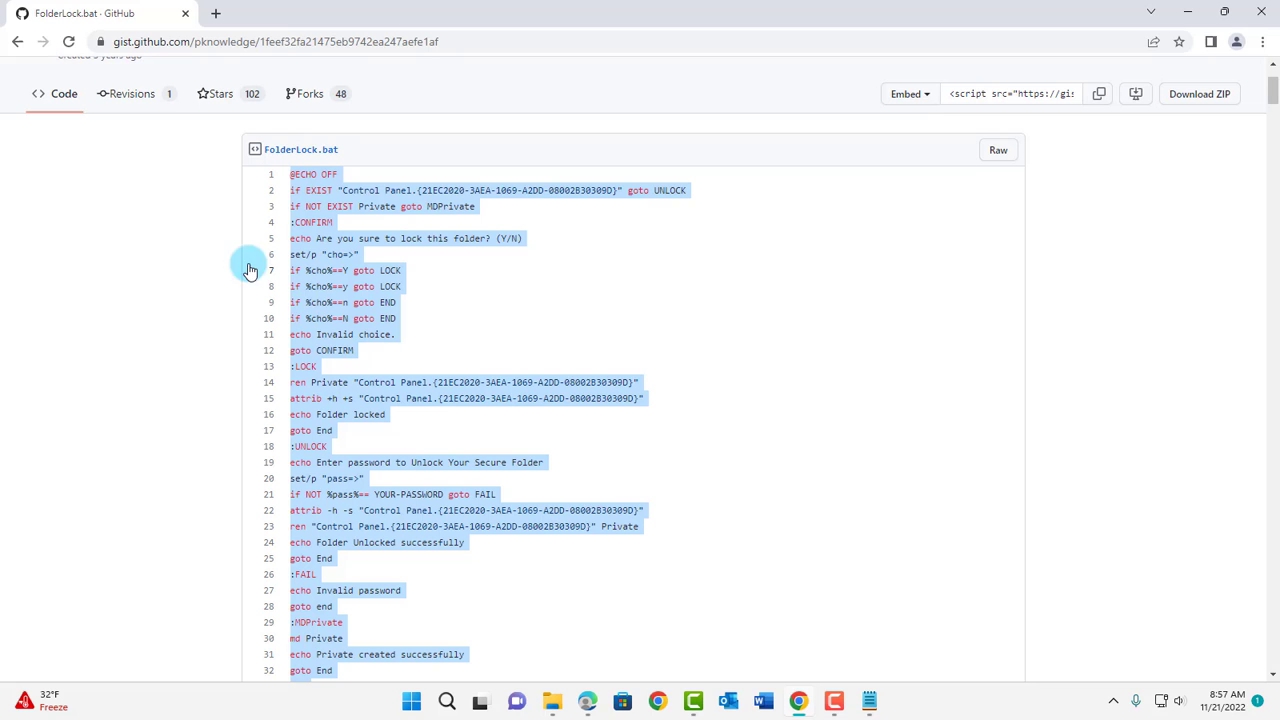
{"action": "right_click", "coordinate": [329, 302]}
{"action": "left_click", "coordinate": [357, 320]}
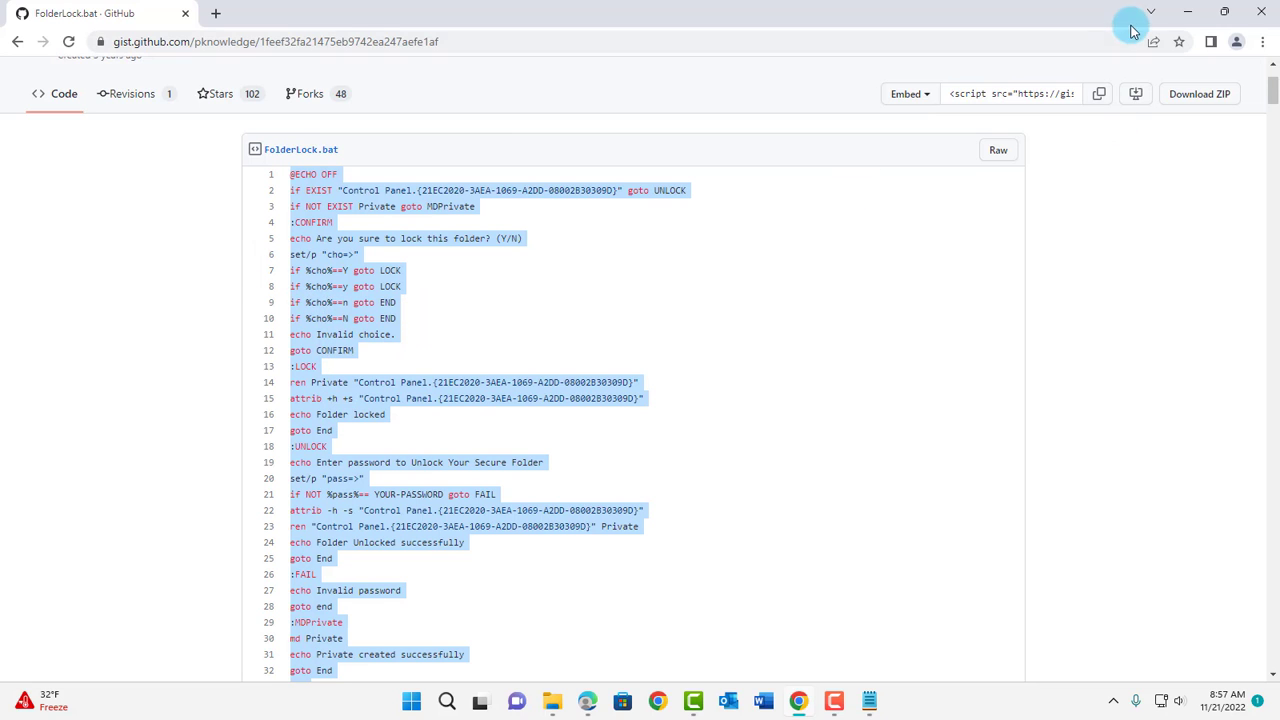
{"action": "left_click", "coordinate": [1187, 16]}
- Paste the copied lock script into FolderLock.txt and enlarge Notepad to show it all
{"action": "right_click", "coordinate": [536, 208]}
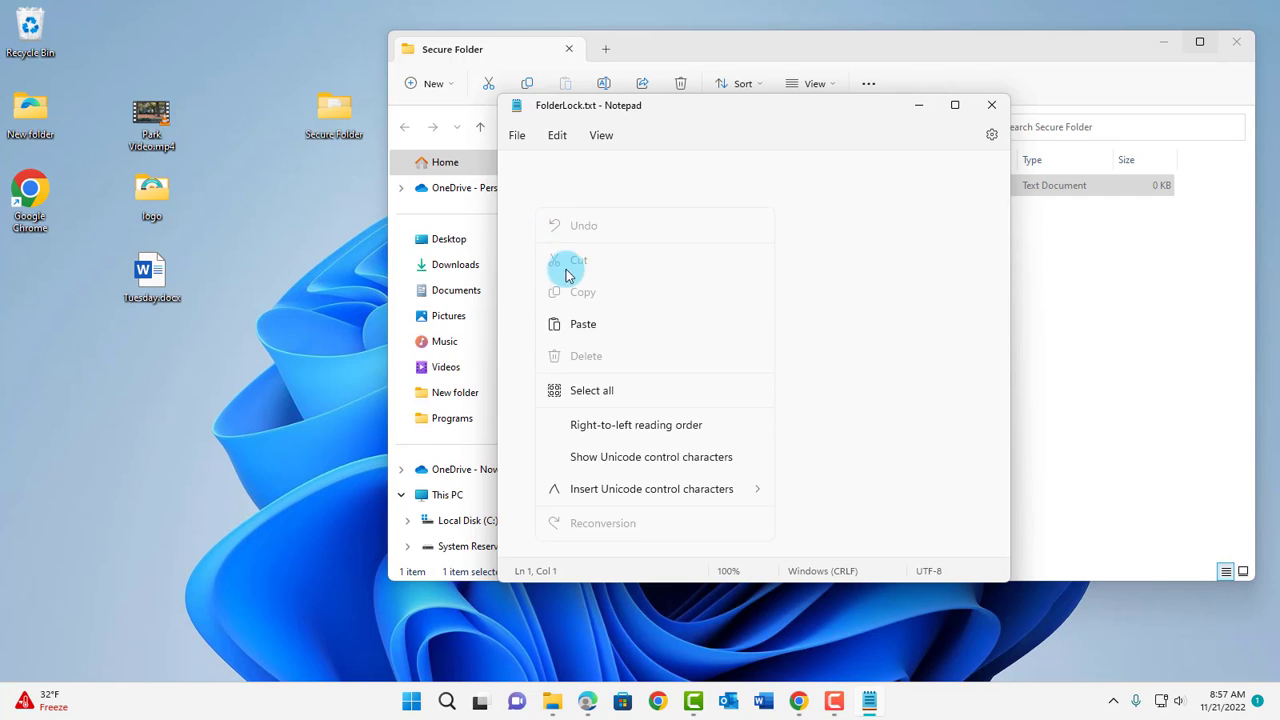
{"action": "left_click", "coordinate": [583, 323]}
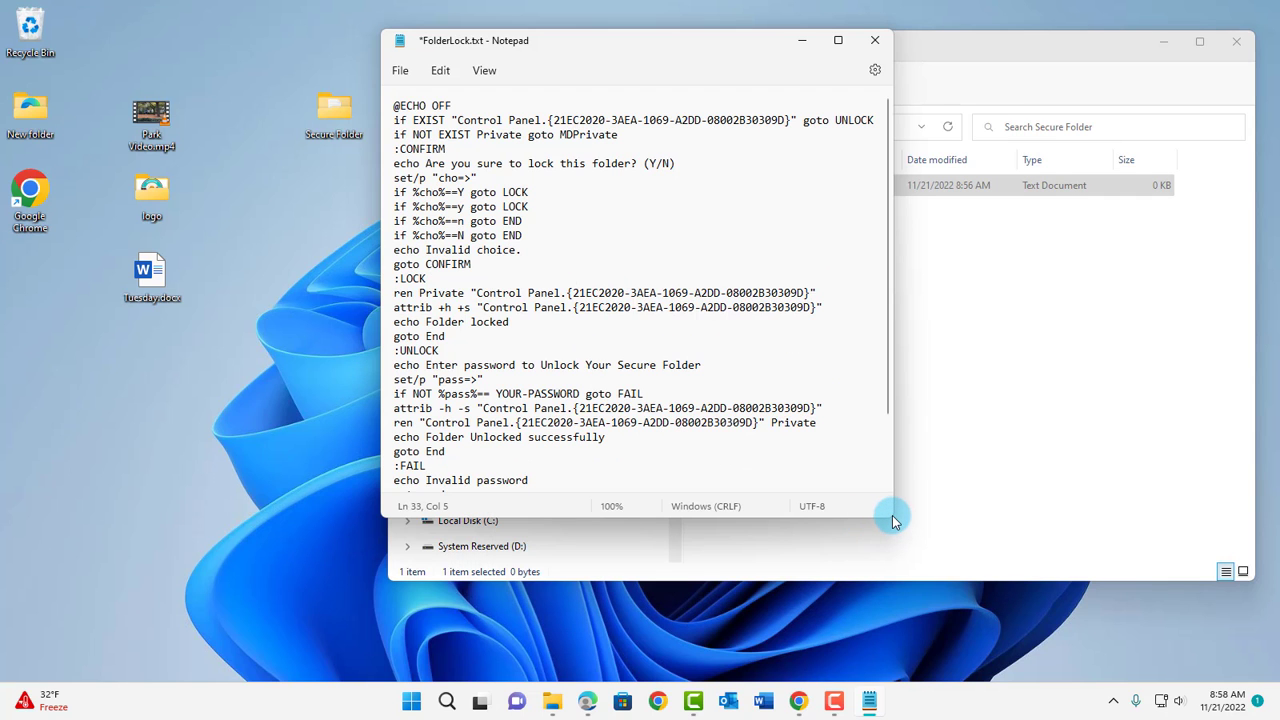
{"action": "left_click_drag", "start_coordinate": [896, 523], "coordinate": [968, 656]}
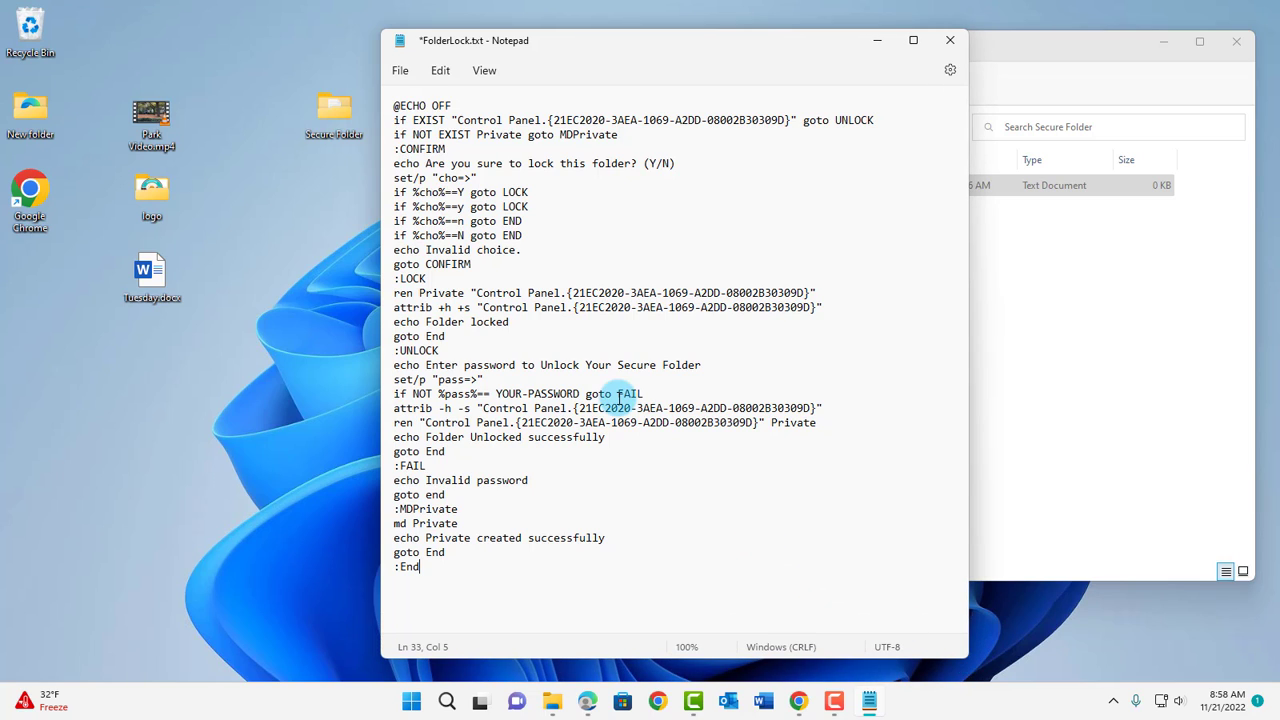
- Replace the YOUR-PASSWORD placeholder on the password check line with a numeric password
{"action": "left_click_drag", "start_coordinate": [396, 394], "coordinate": [649, 390]}
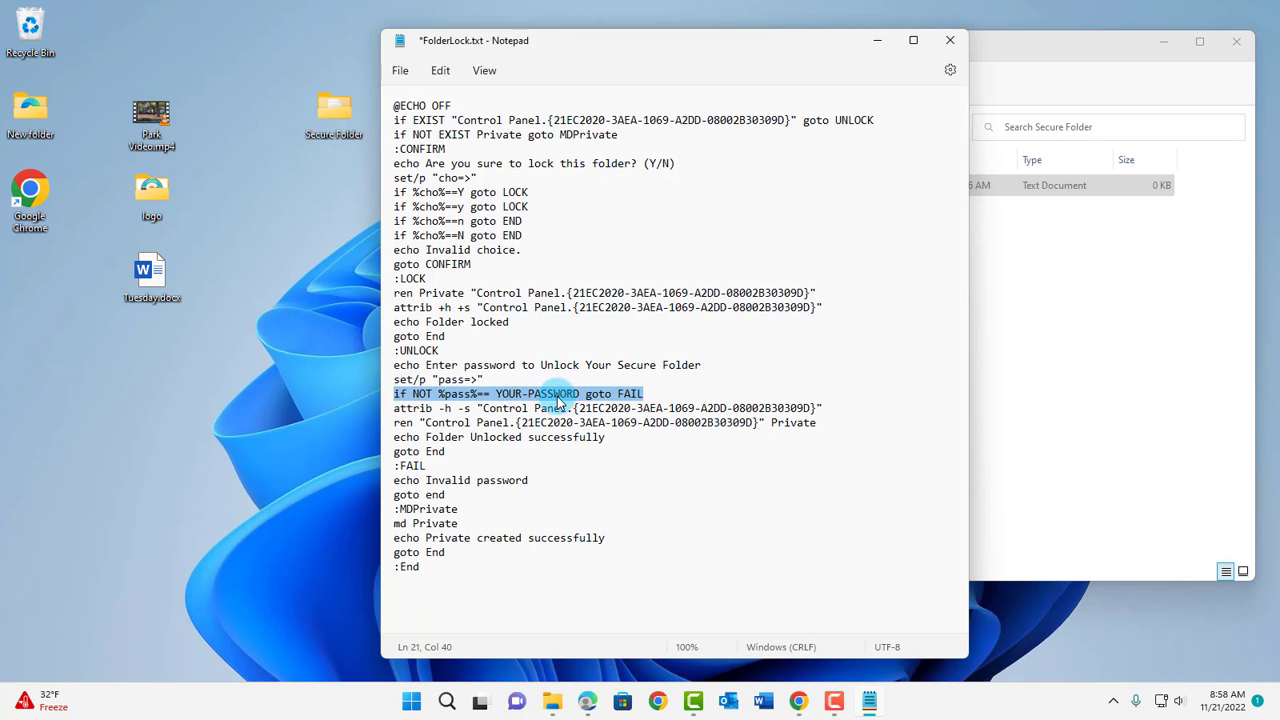
{"action": "left_click", "coordinate": [583, 394]}
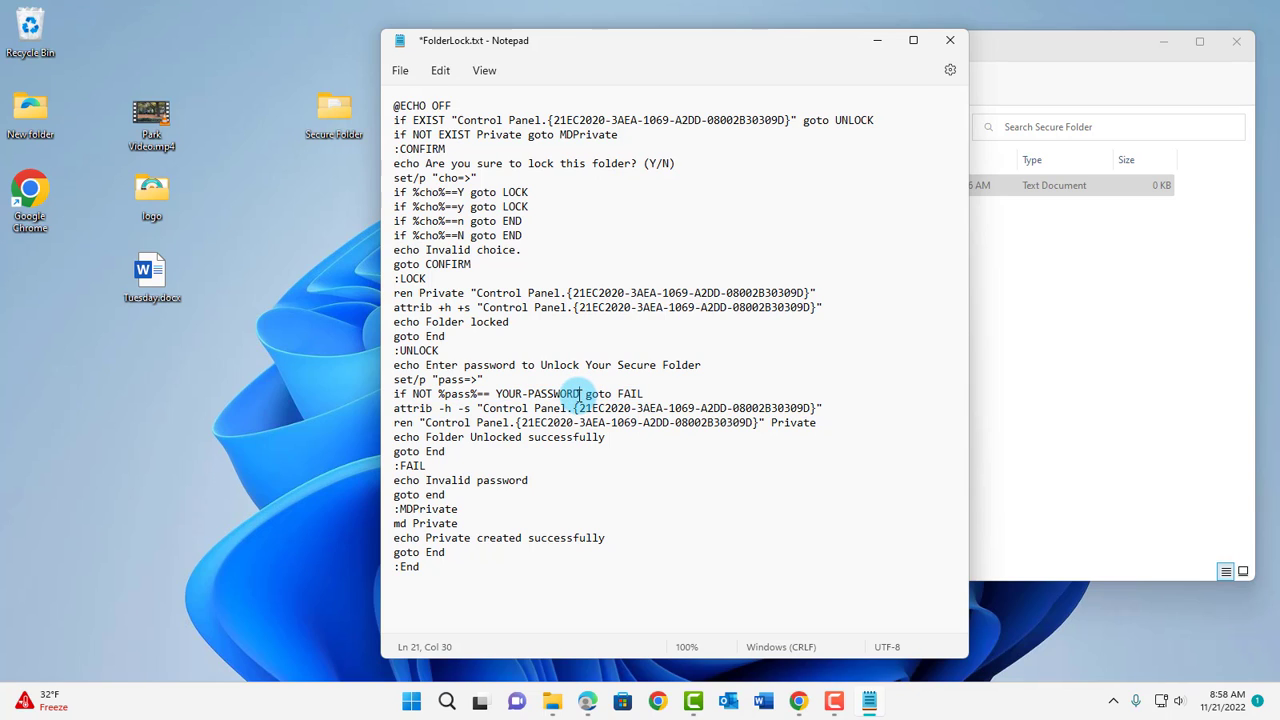
{"action": "left_click_drag", "start_coordinate": [580, 394], "coordinate": [496, 394]}
{"action": "type", "text": "123456"}
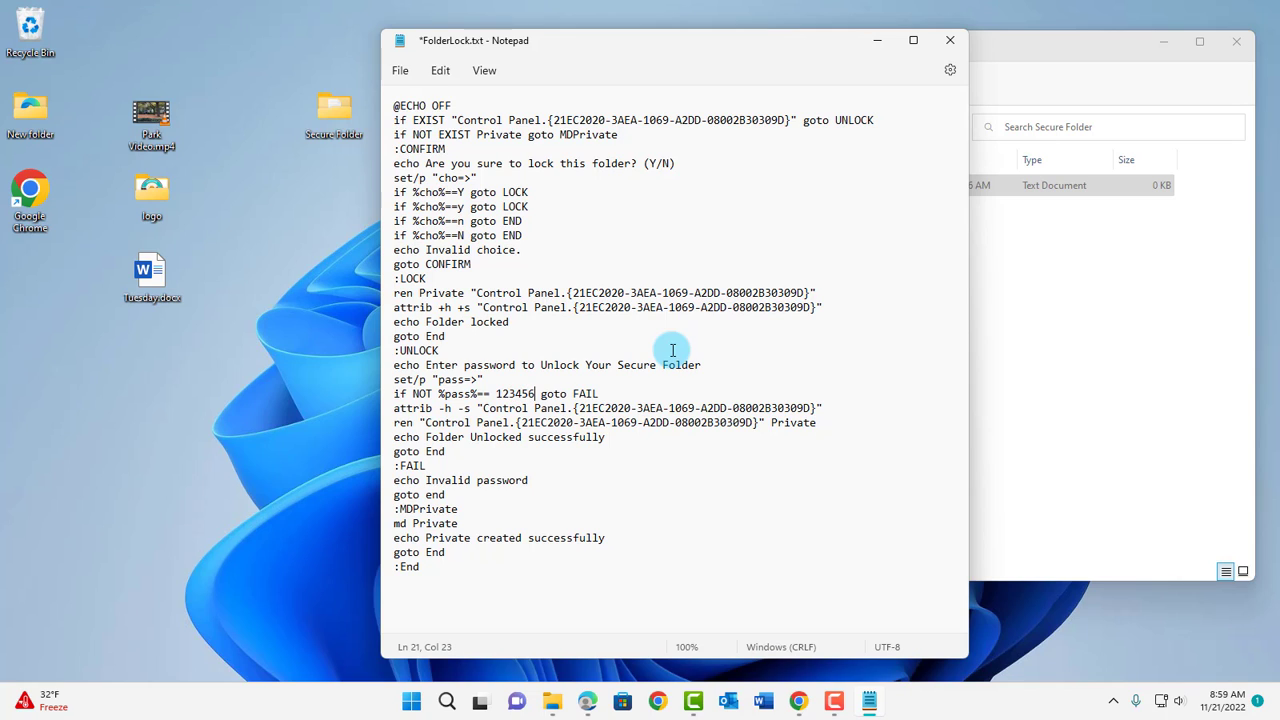
{"action": "left_click", "coordinate": [497, 394]}
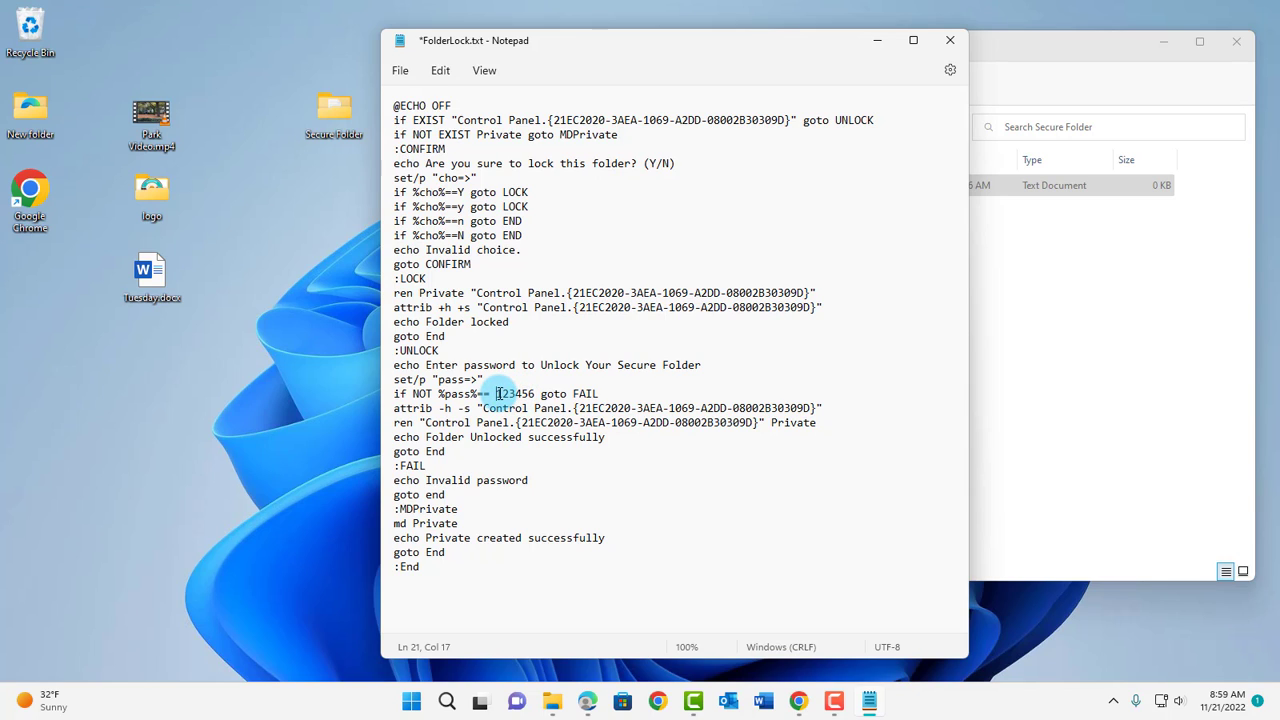
{"action": "left_click", "coordinate": [537, 394]}
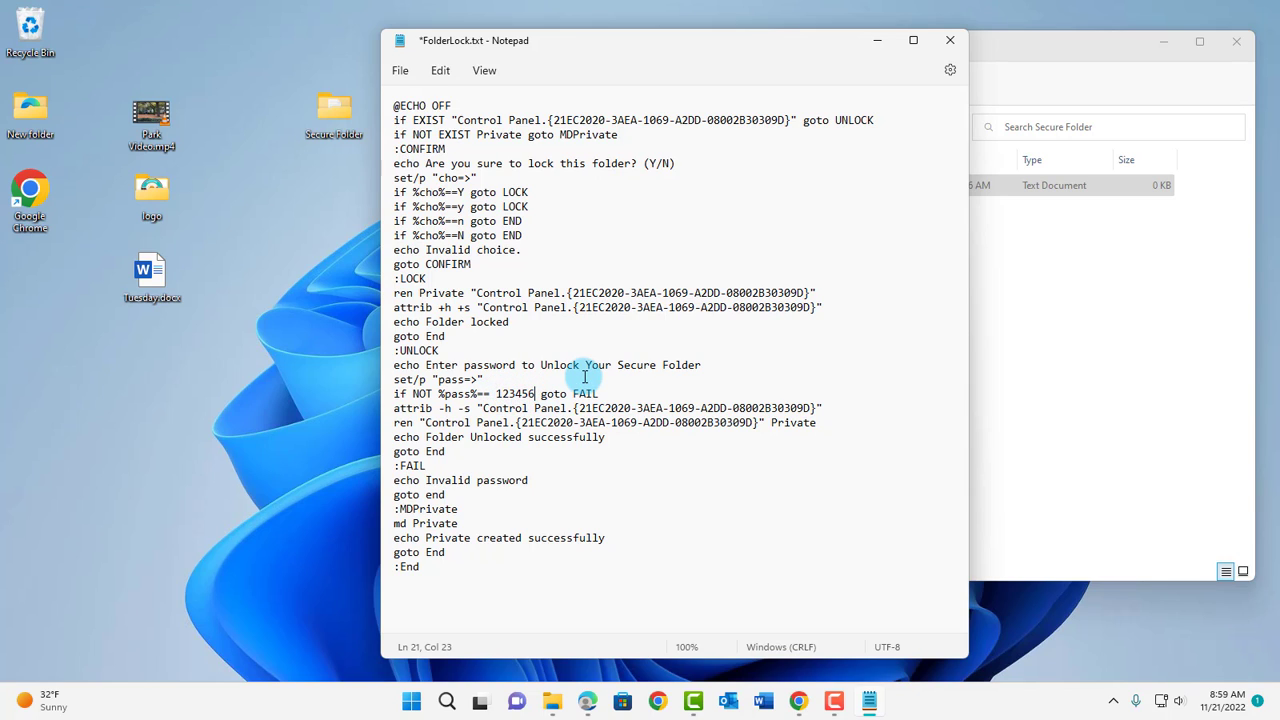
{"action": "left_click", "coordinate": [400, 71]}
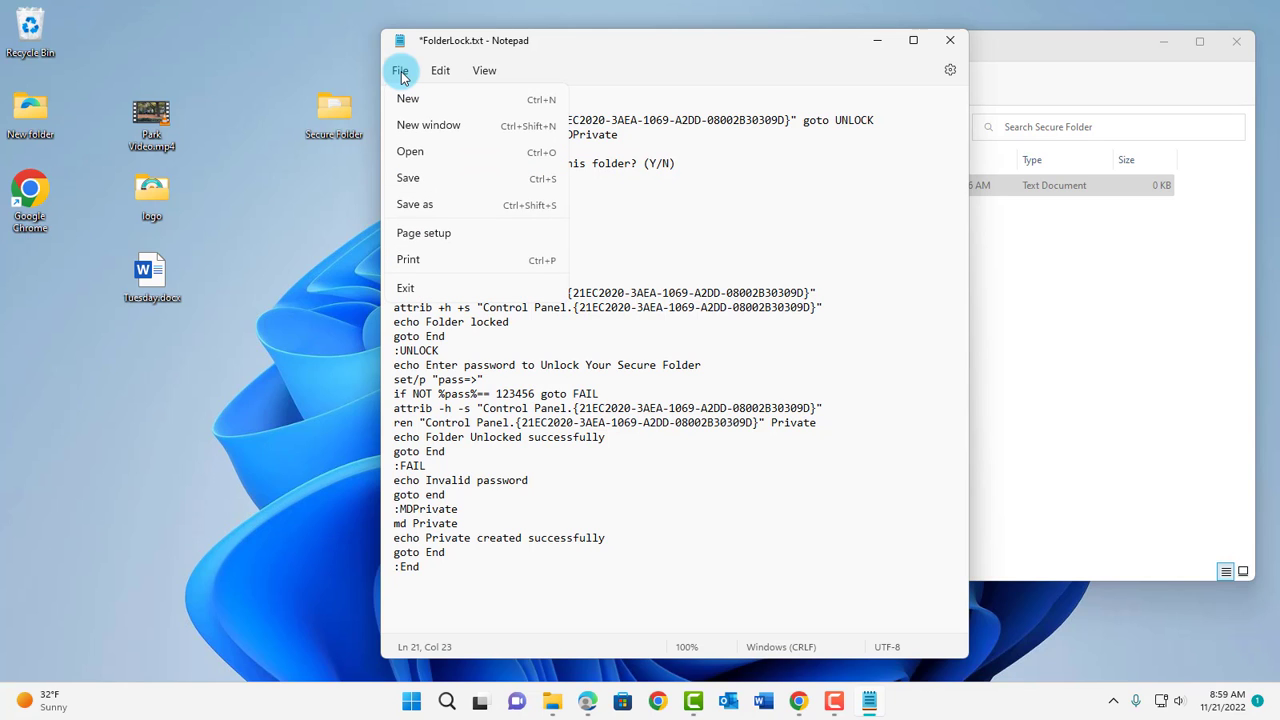
- Save the script via Save As, changing the extension from .txt to .bat (FolderLock.bat)
{"action": "left_click", "coordinate": [405, 206]}
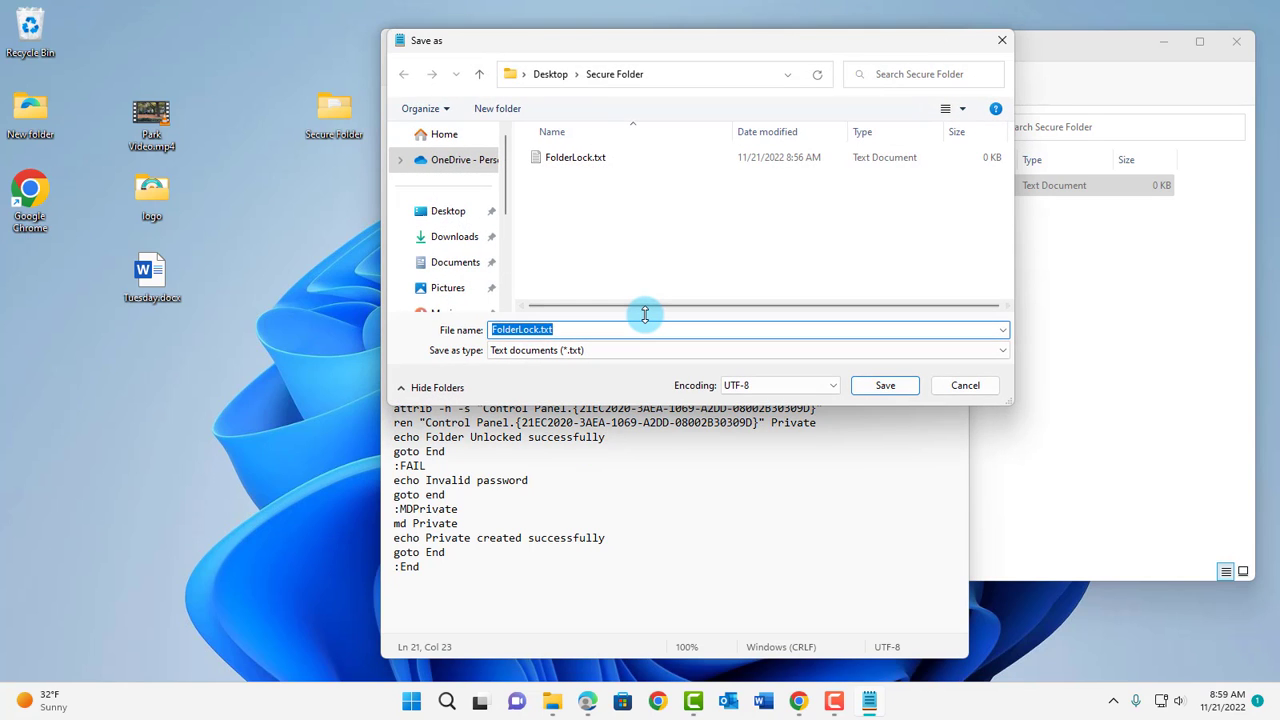
{"action": "left_click_drag", "start_coordinate": [591, 50], "coordinate": [614, 97]}
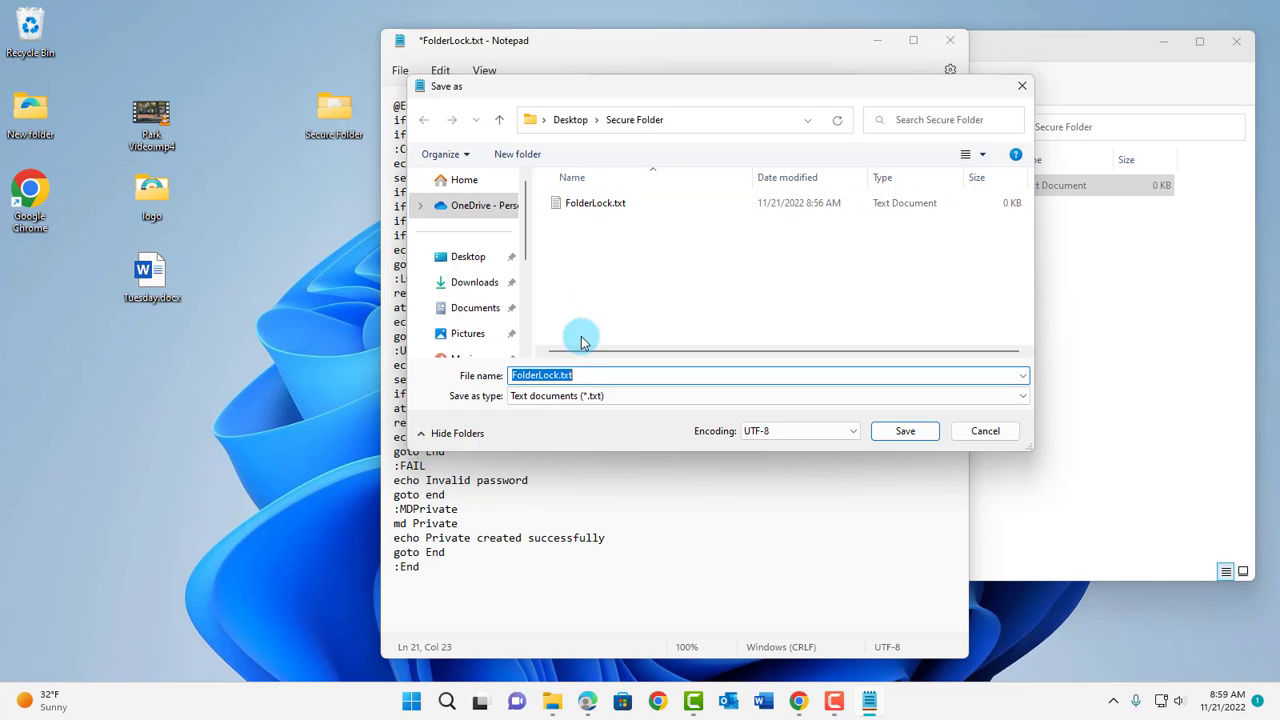
{"action": "left_click", "coordinate": [572, 375]}
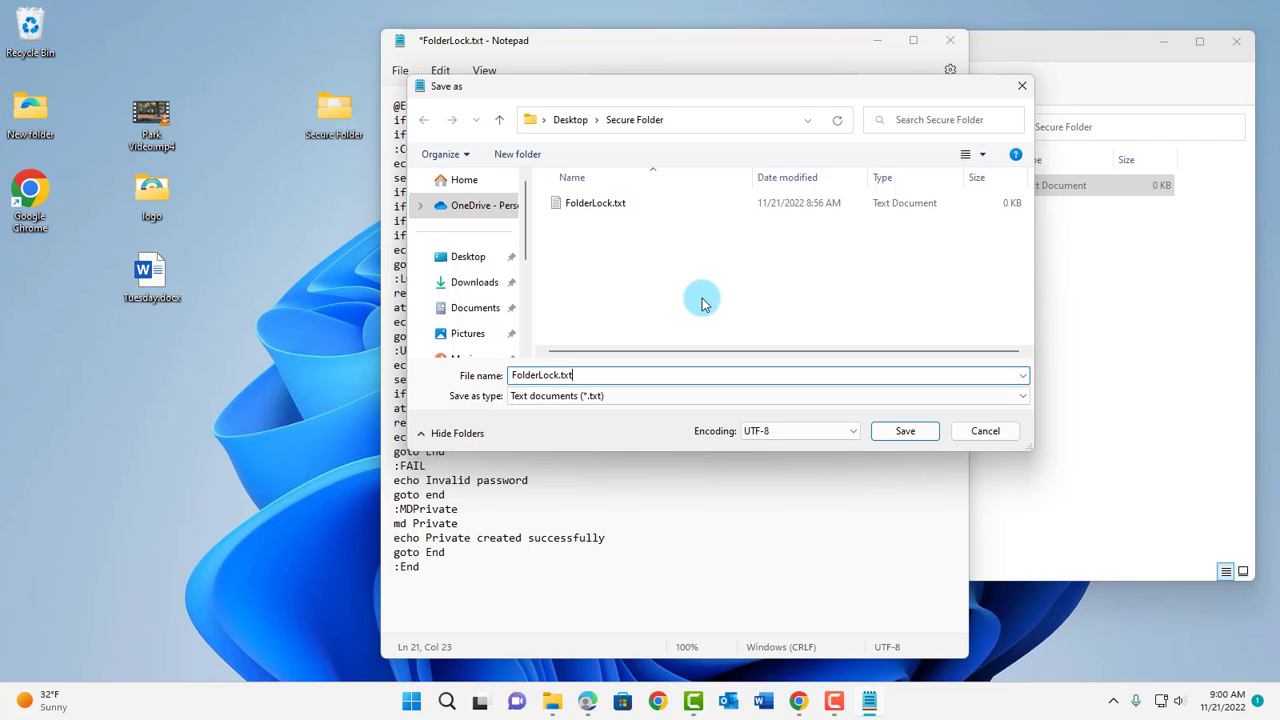
{"action": "key", "text": "BackSpace"}
{"action": "type", "text": "bat"}
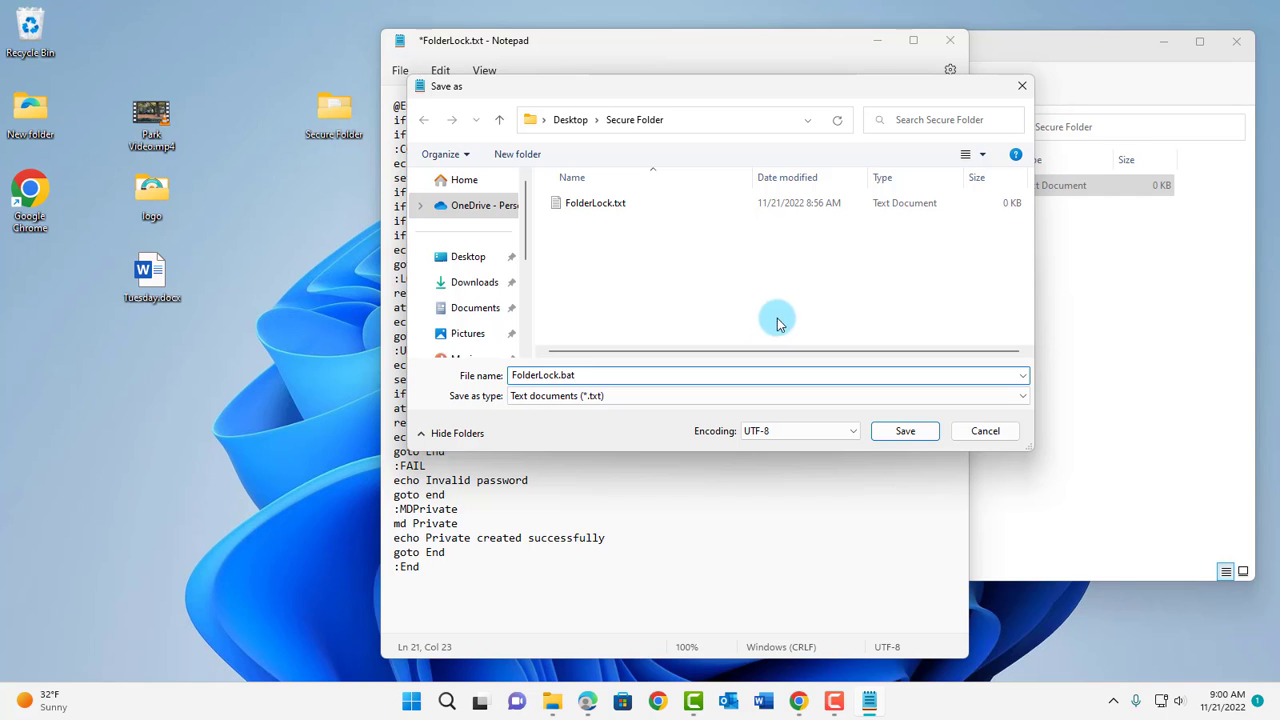
{"action": "left_click", "coordinate": [908, 433]}
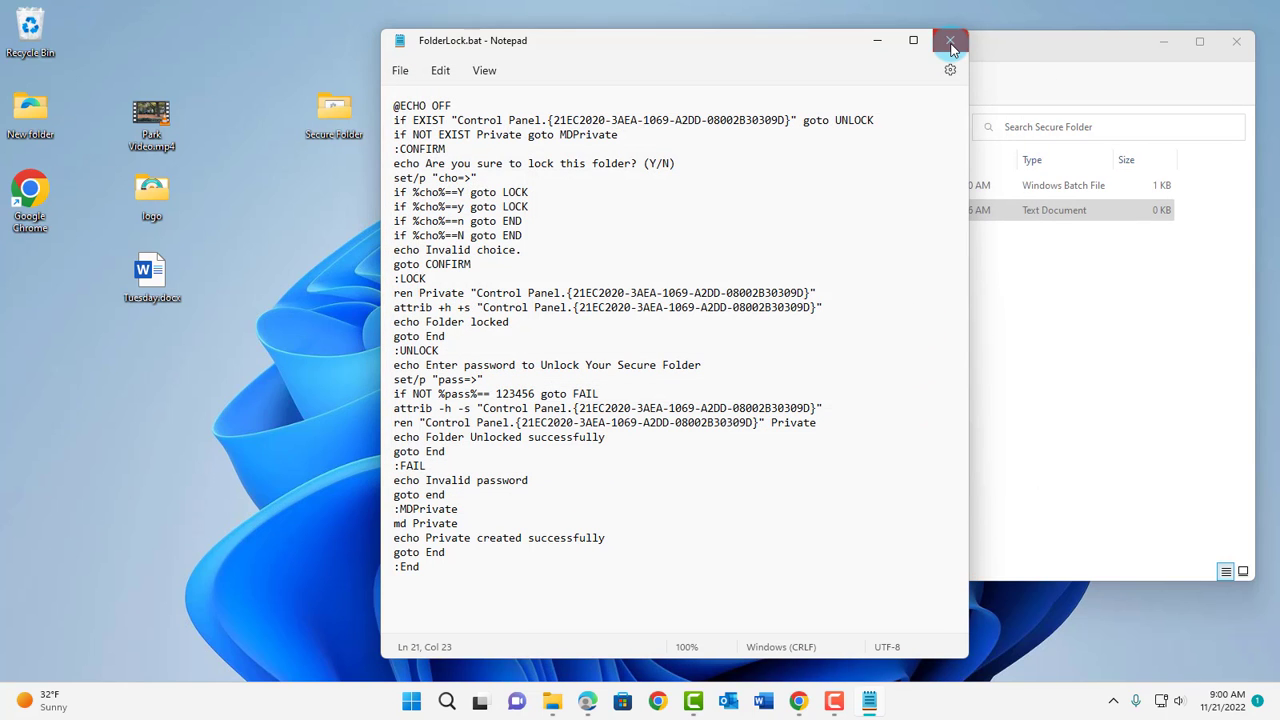
- Close Notepad and delete the leftover FolderLock.txt from Secure Folder
{"action": "left_click", "coordinate": [951, 45]}
{"action": "left_click_drag", "start_coordinate": [963, 43], "coordinate": [895, 63]}
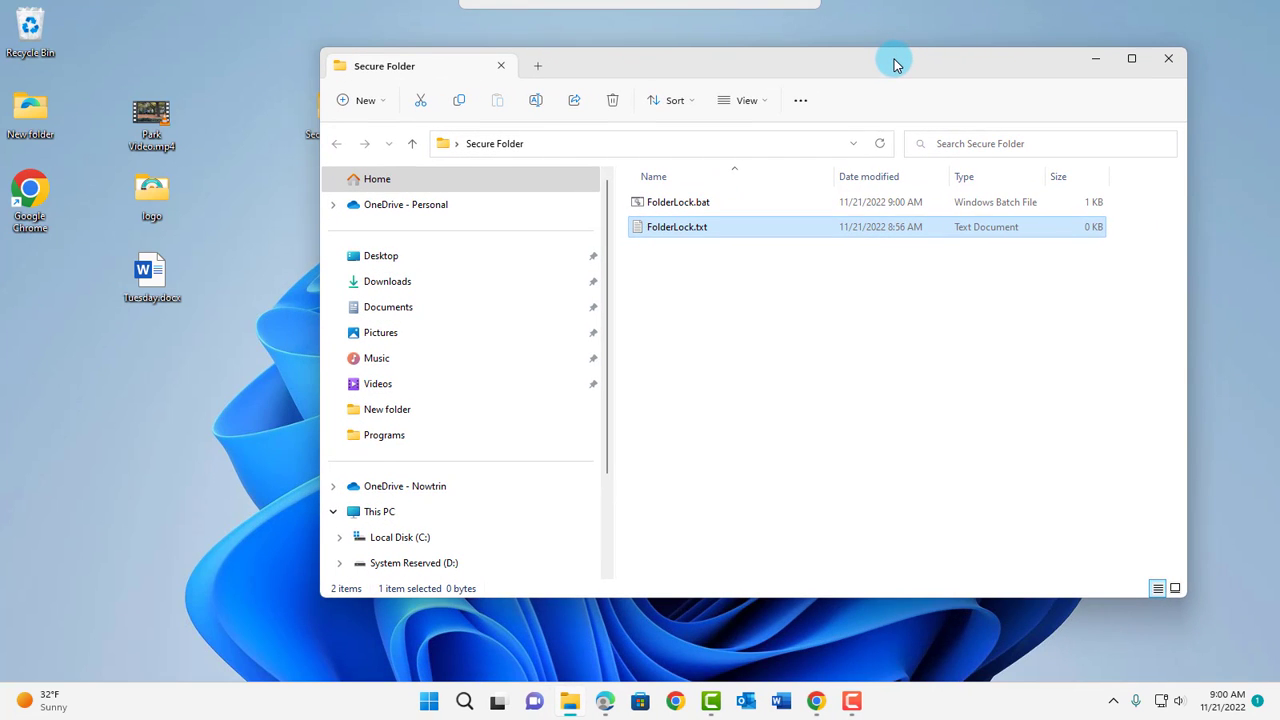
{"action": "right_click", "coordinate": [696, 230]}
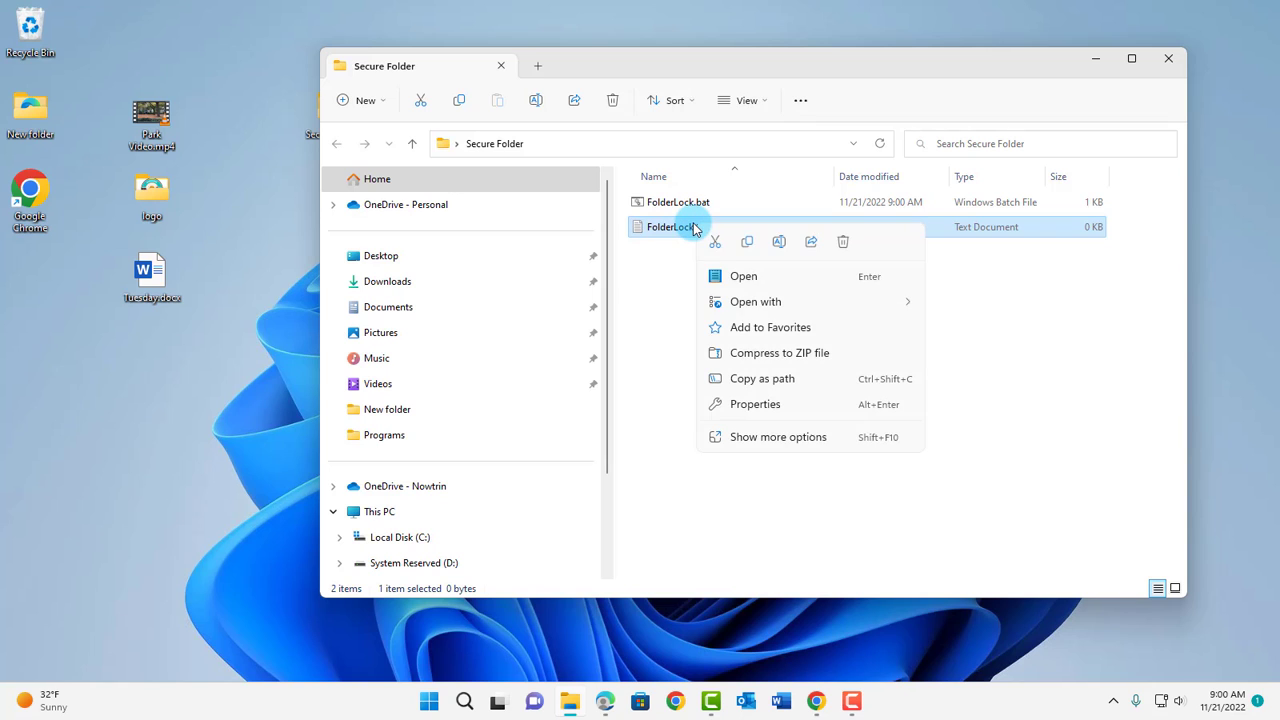
{"action": "left_click", "coordinate": [841, 244]}
- Run FolderLock.bat to generate the empty Private folder
{"action": "left_click_drag", "start_coordinate": [709, 60], "coordinate": [768, 72]}
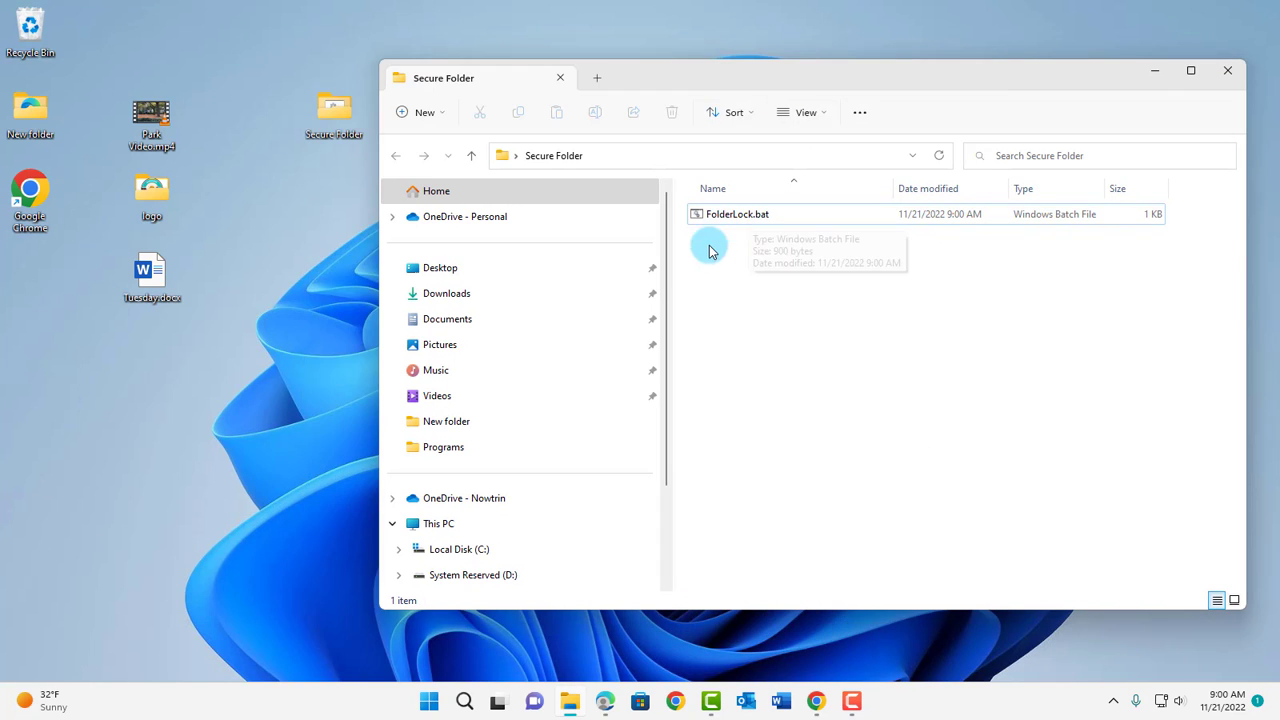
{"action": "left_click", "coordinate": [720, 220]}
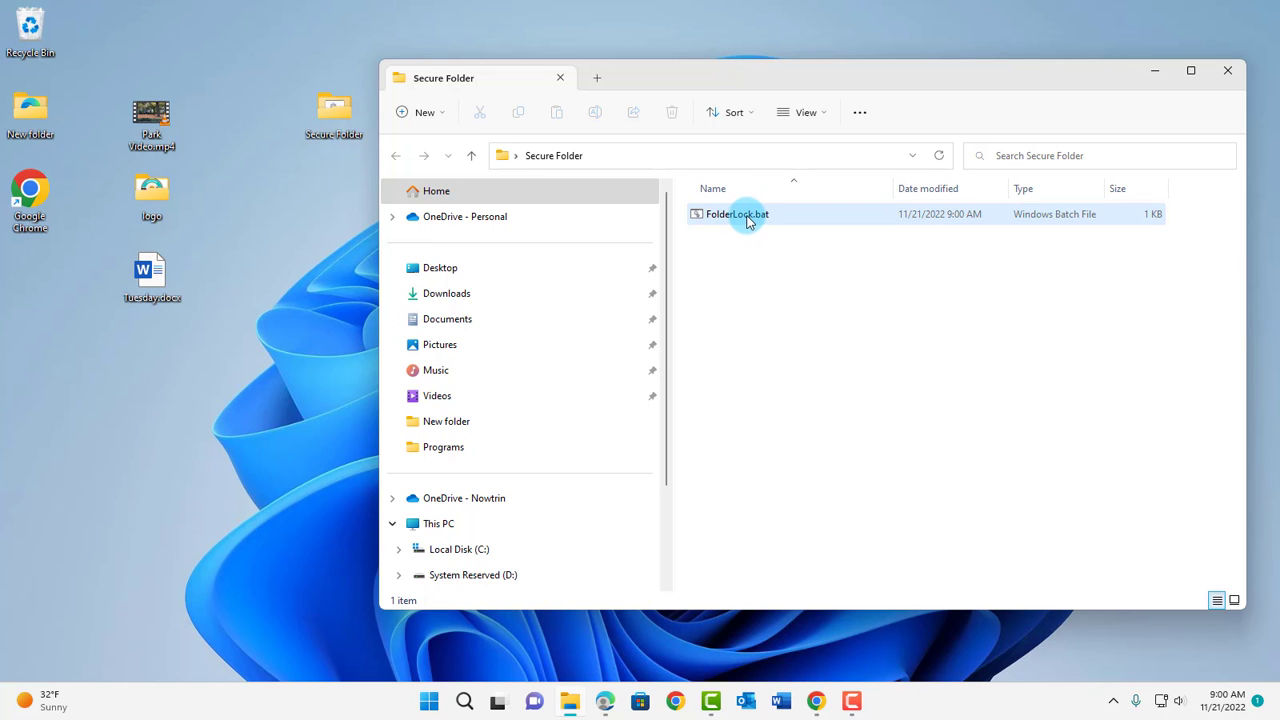
{"action": "double_click", "coordinate": [745, 218]}
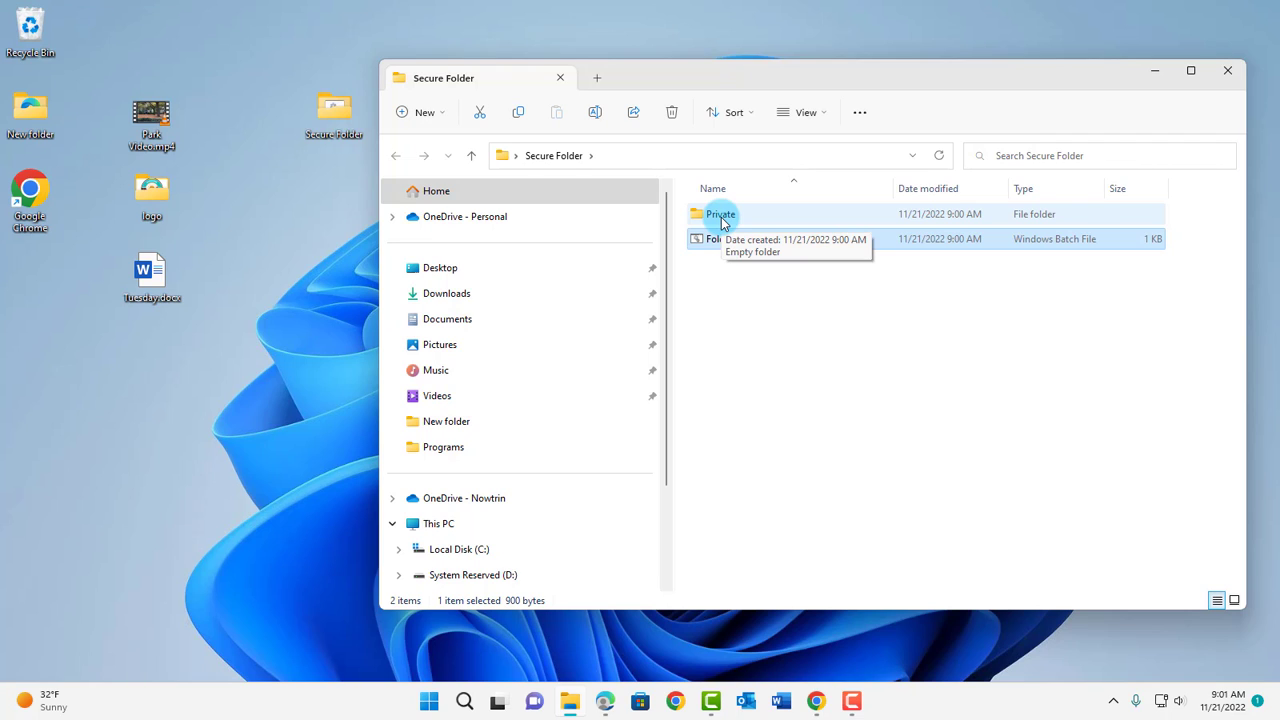
{"action": "left_click", "coordinate": [722, 220]}
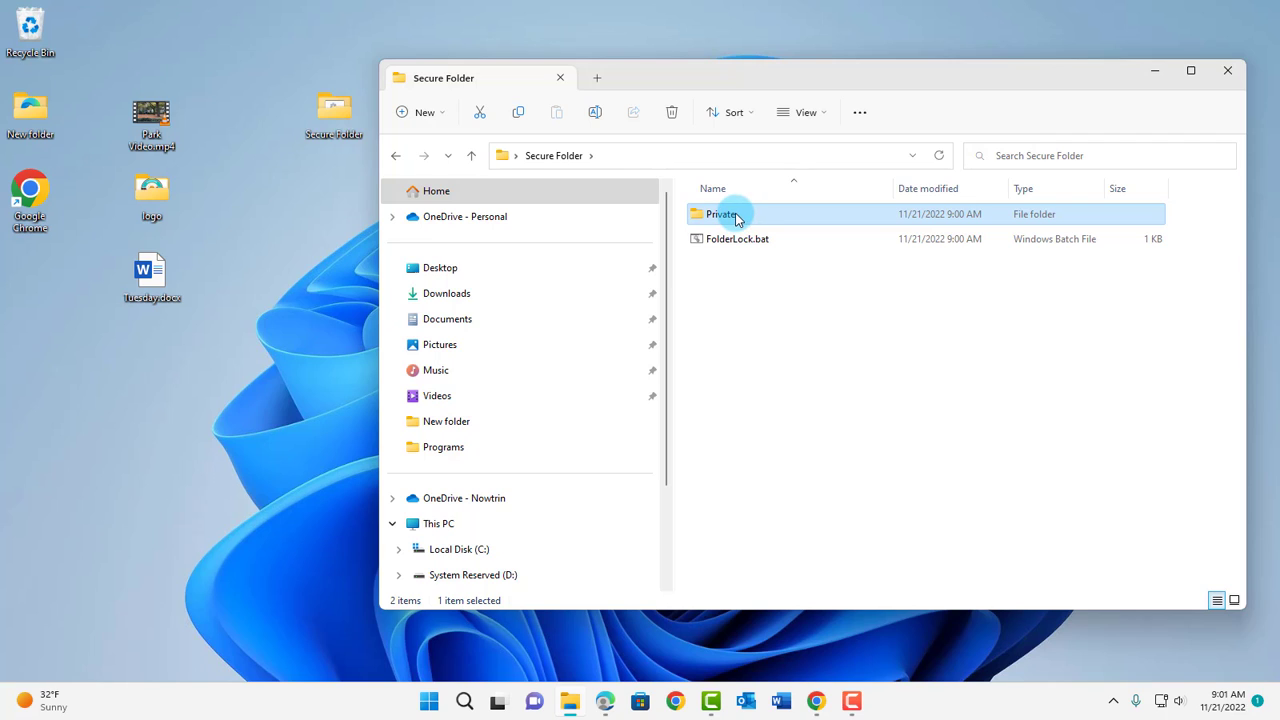
- Move Park Video.mp4, logo and Tuesday.docx from the desktop into the Private folder
{"action": "double_click", "coordinate": [736, 216]}
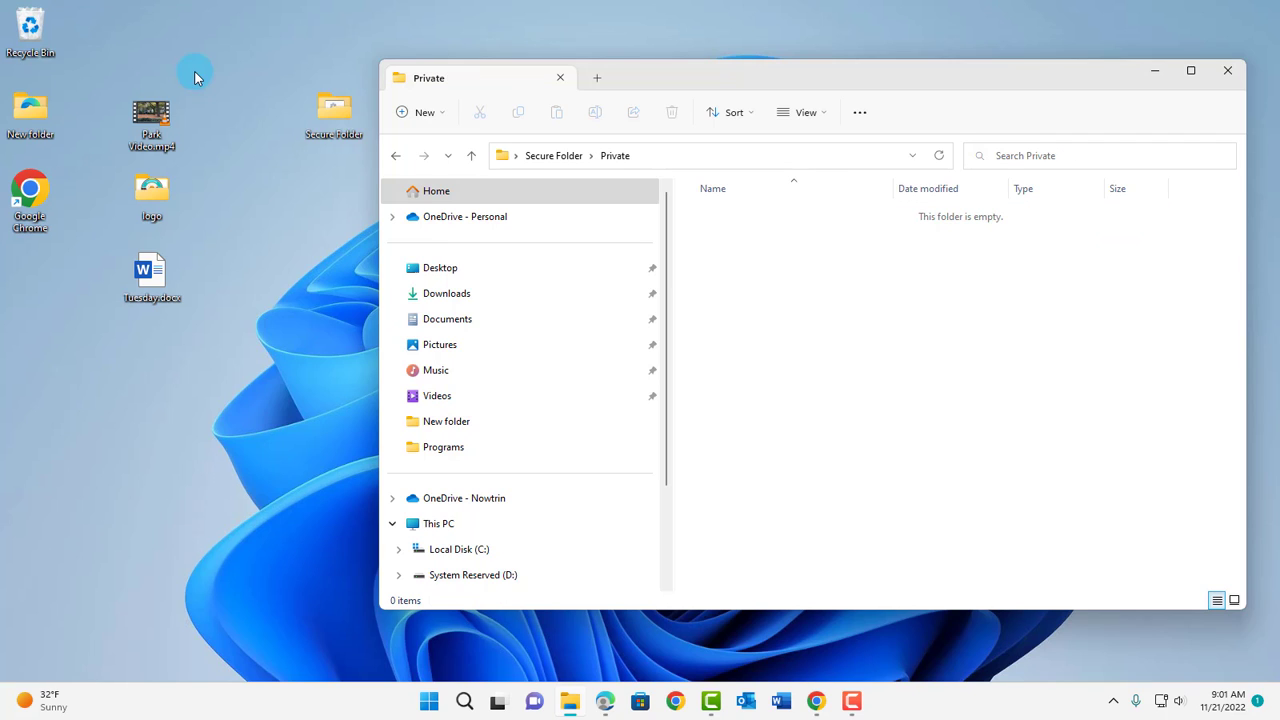
{"action": "left_click_drag", "start_coordinate": [195, 77], "coordinate": [102, 350]}
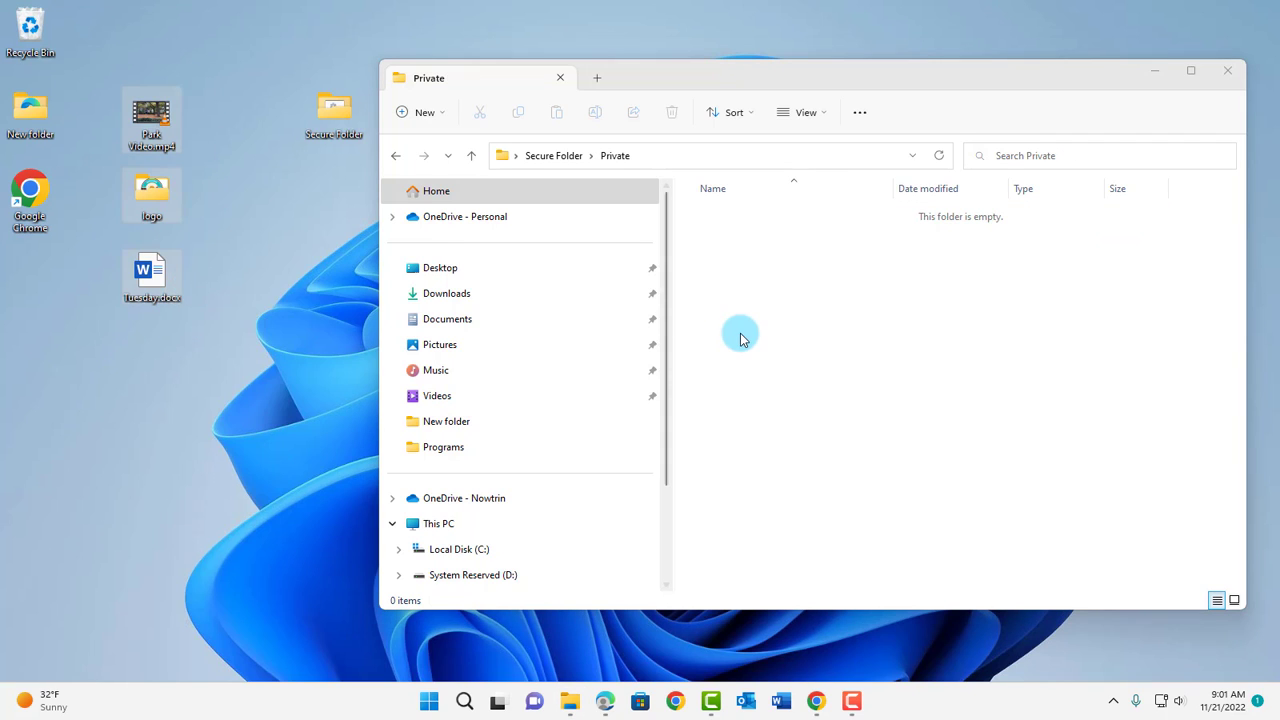
{"action": "left_click_drag", "start_coordinate": [143, 281], "coordinate": [900, 414]}
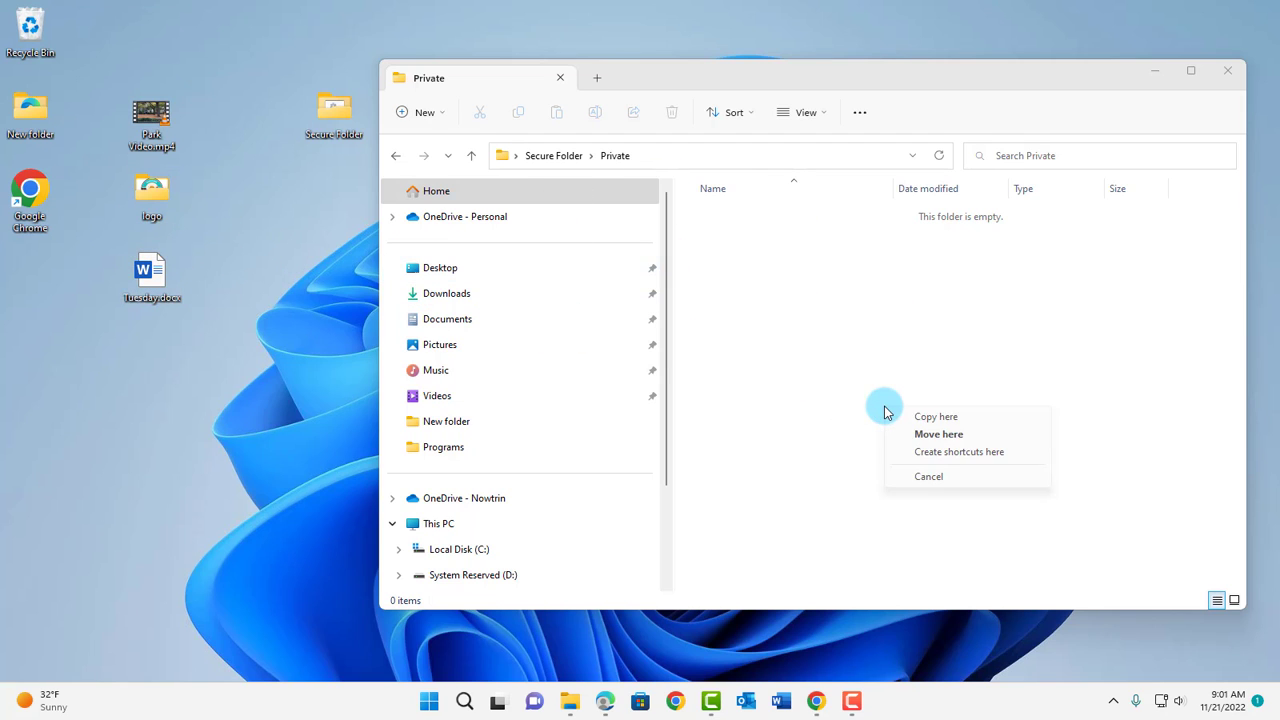
{"action": "left_click", "coordinate": [940, 434]}
{"action": "left_click", "coordinate": [740, 283]}
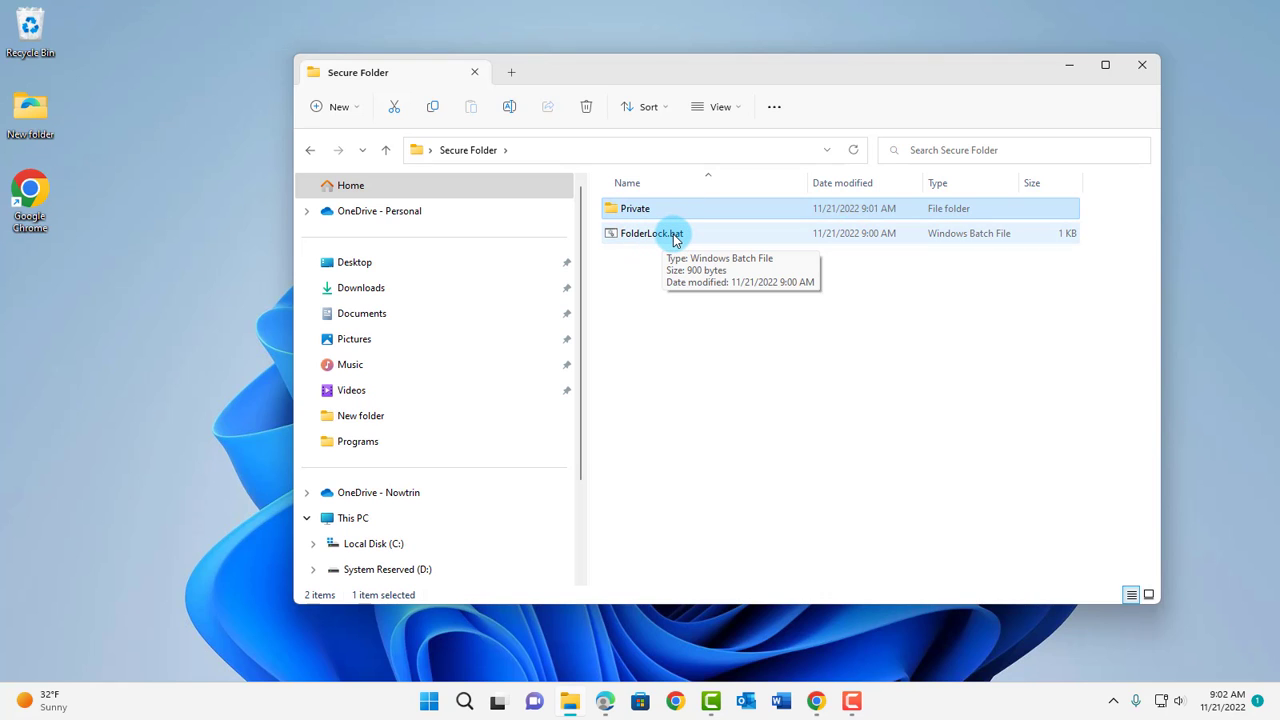
- Run FolderLock.bat and confirm with y to lock the Private folder
{"action": "double_click", "coordinate": [675, 238]}
{"action": "left_click_drag", "start_coordinate": [566, 37], "coordinate": [868, 266]}
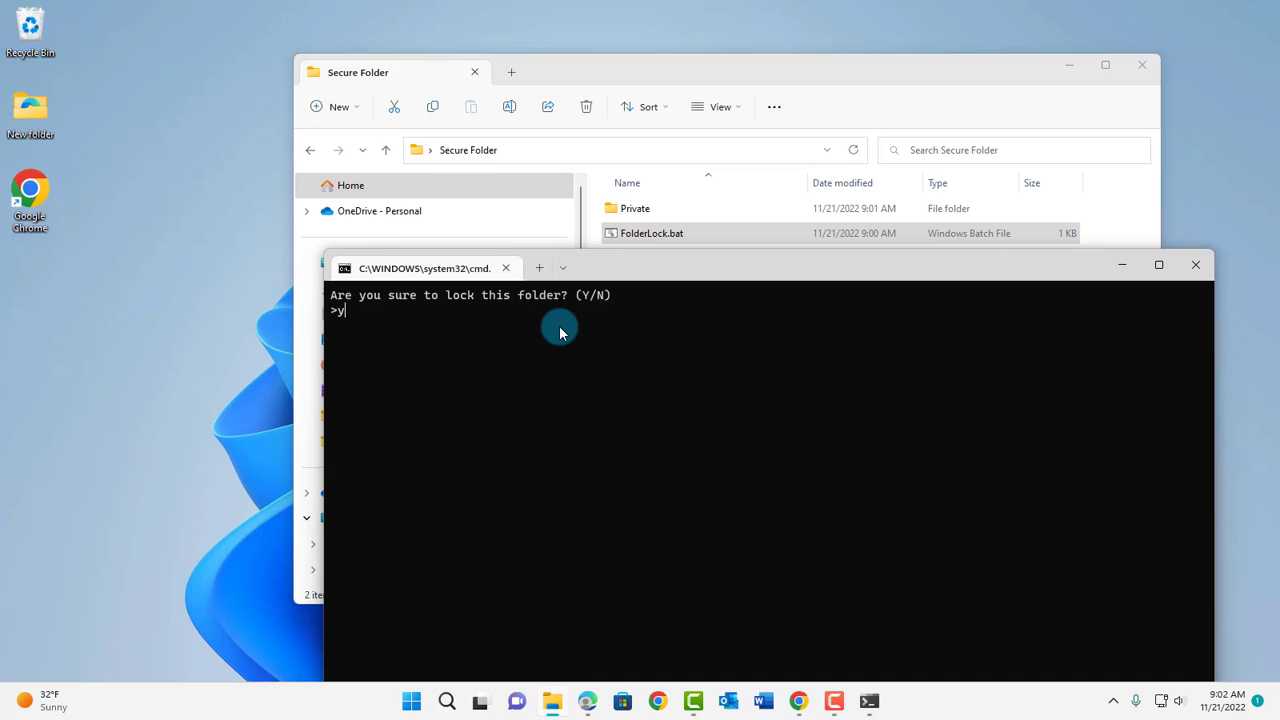
{"action": "key", "text": "Return"}
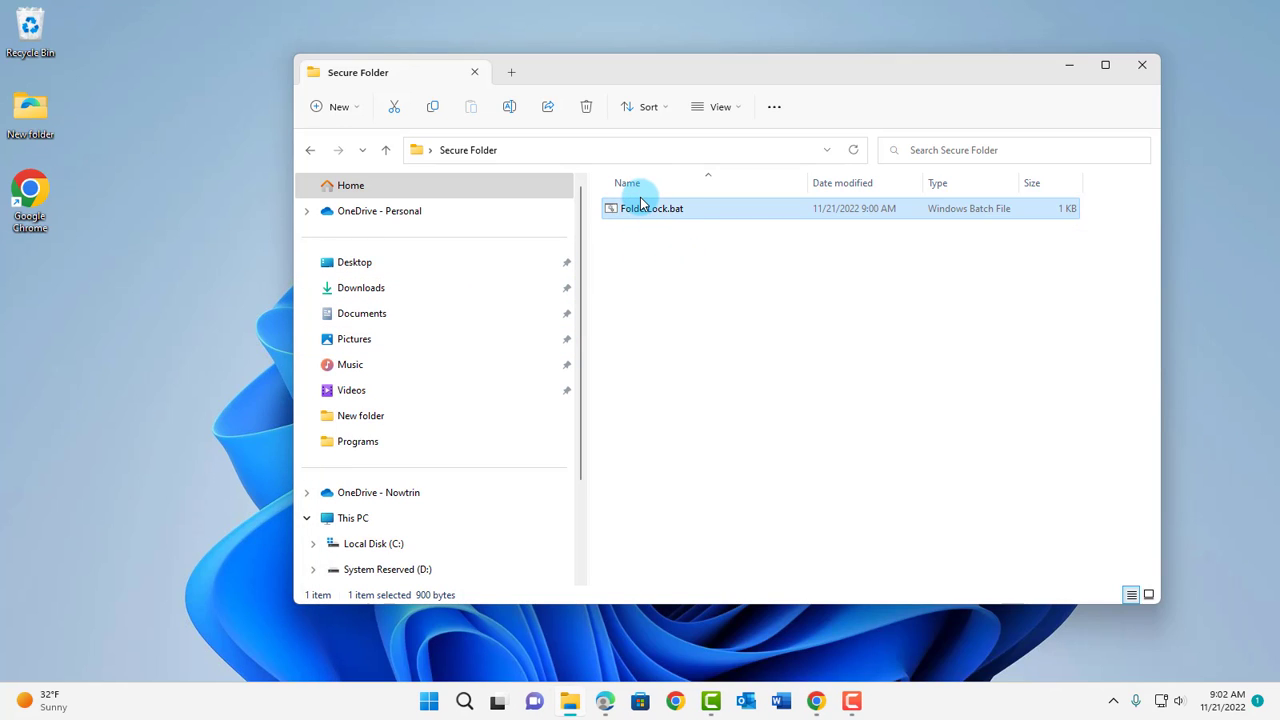
- Toggle View > Show > Hidden items to check that Private stays hidden
{"action": "left_click", "coordinate": [738, 107]}
{"action": "mouse_move", "coordinate": [720, 378]}
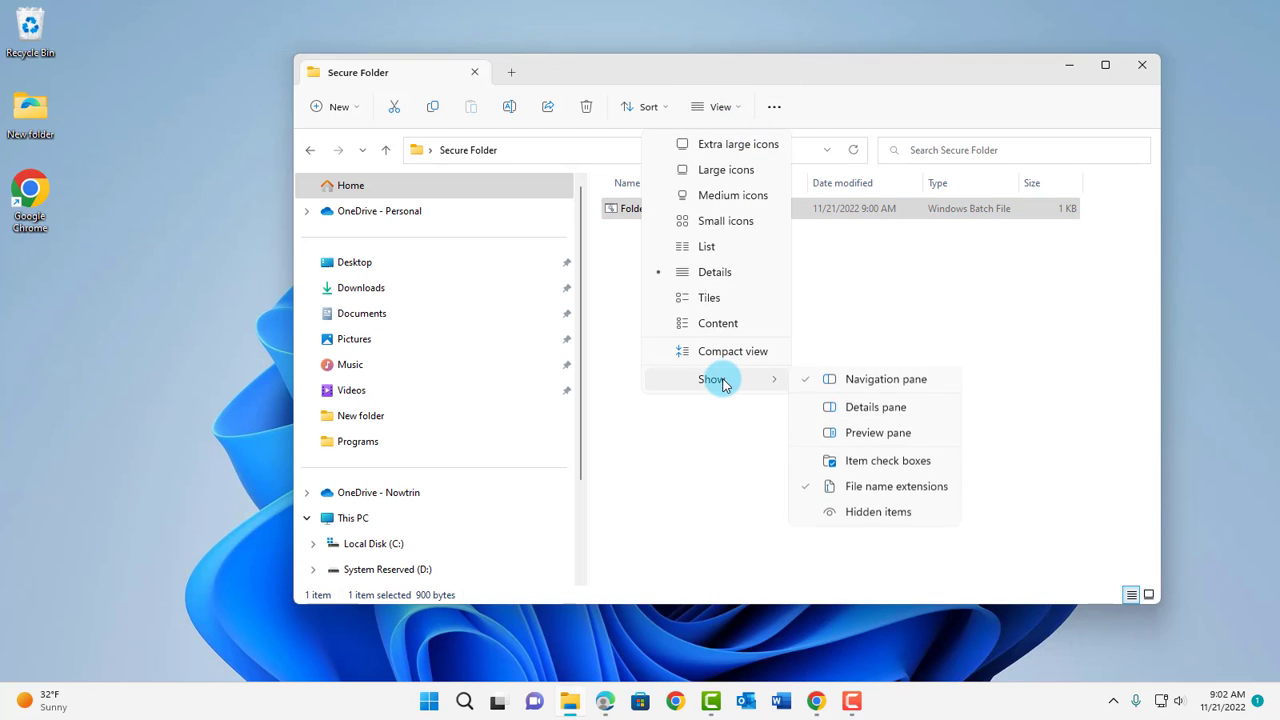
{"action": "left_click", "coordinate": [869, 515]}
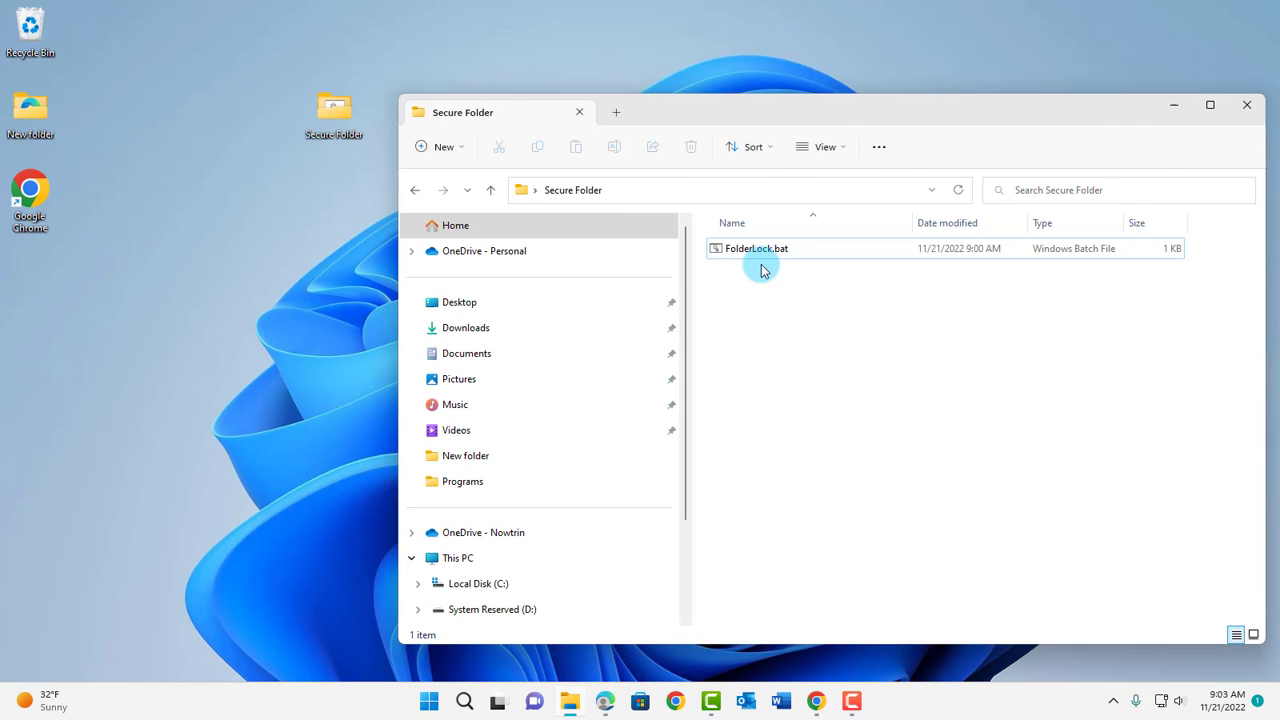
{"action": "left_click", "coordinate": [760, 252]}
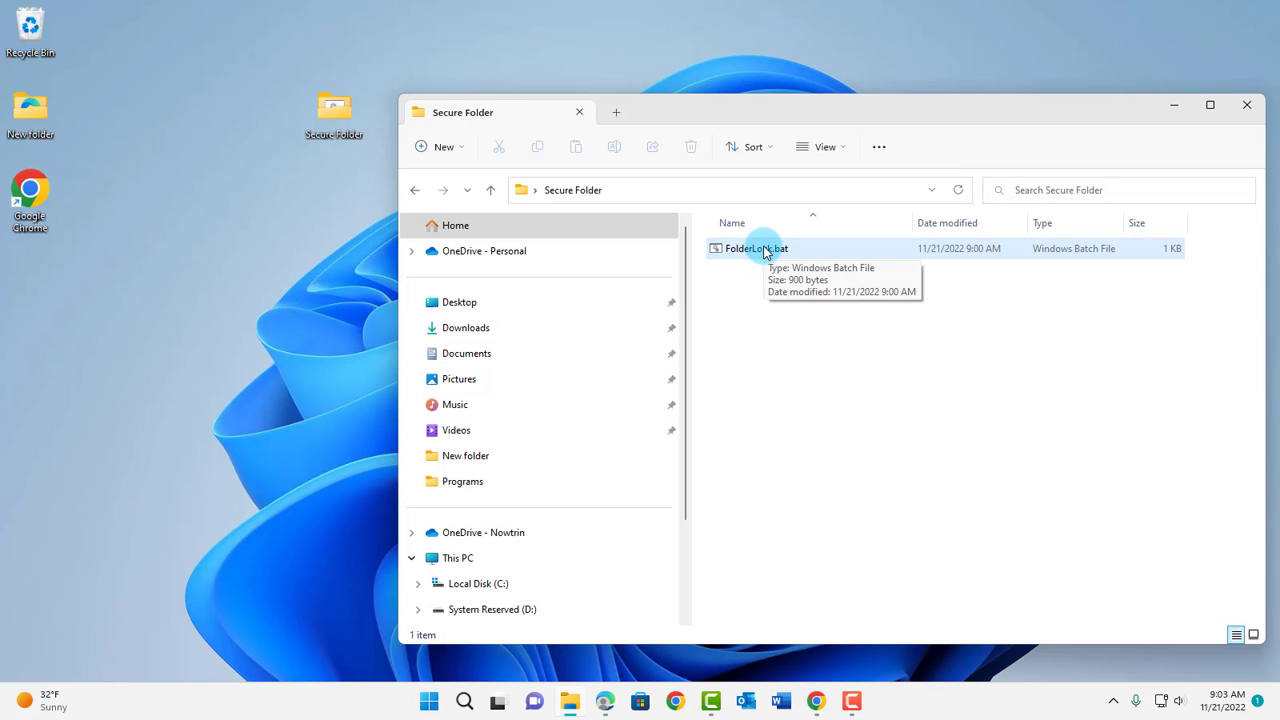
- Unlock with FolderLock.bat and the password, then open Private to check its three files
{"action": "double_click", "coordinate": [768, 250]}
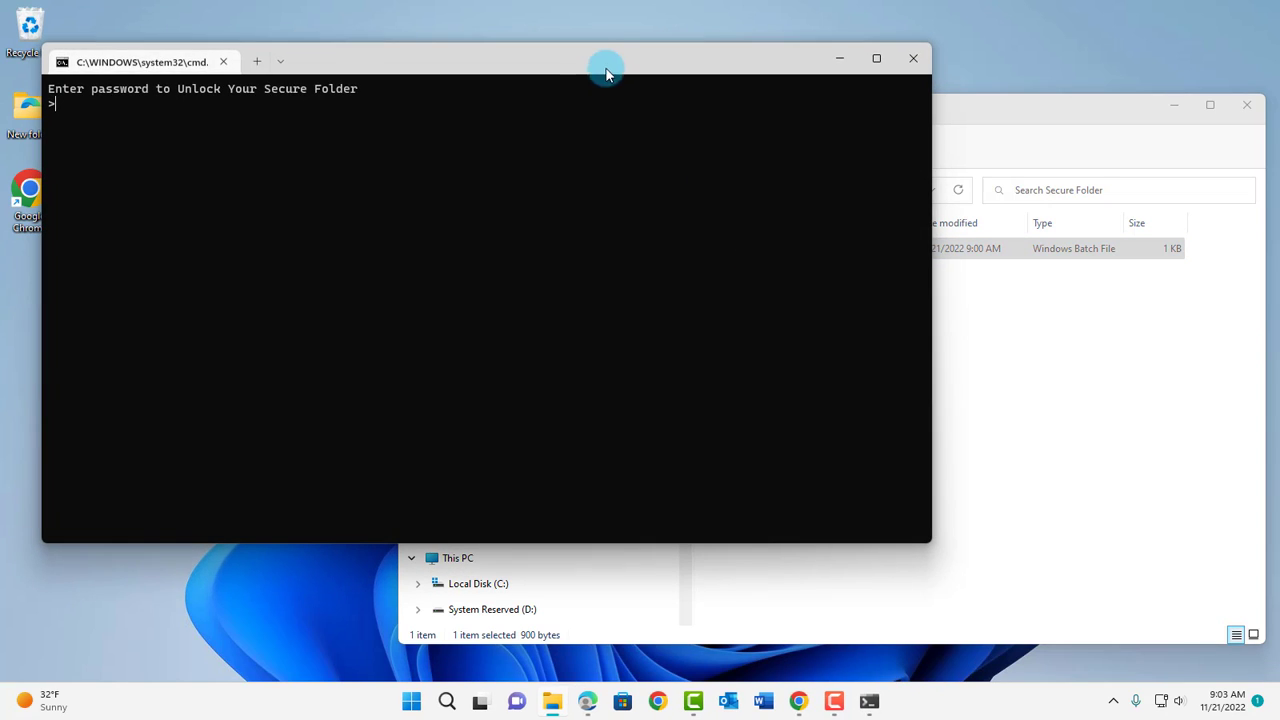
{"action": "left_click_drag", "start_coordinate": [606, 72], "coordinate": [887, 302]}
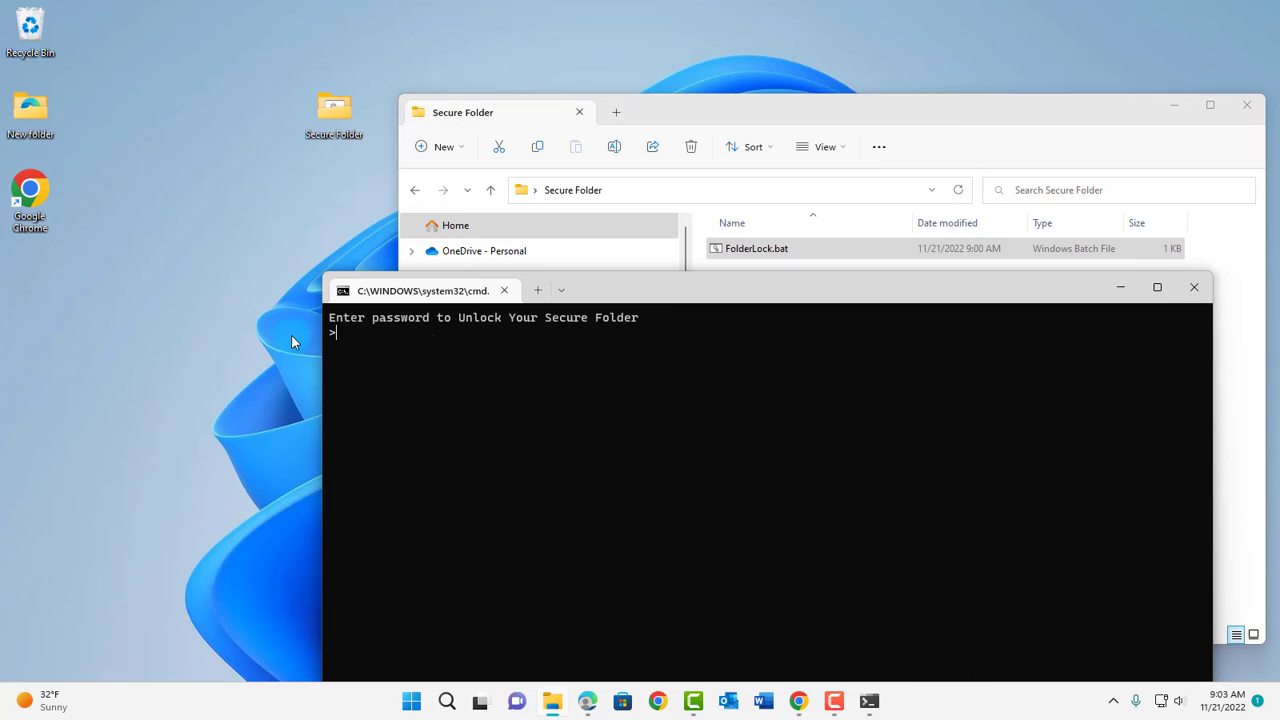
{"action": "left_click", "coordinate": [405, 330]}
{"action": "type", "text": "123456"}
{"action": "key", "text": "Return"}
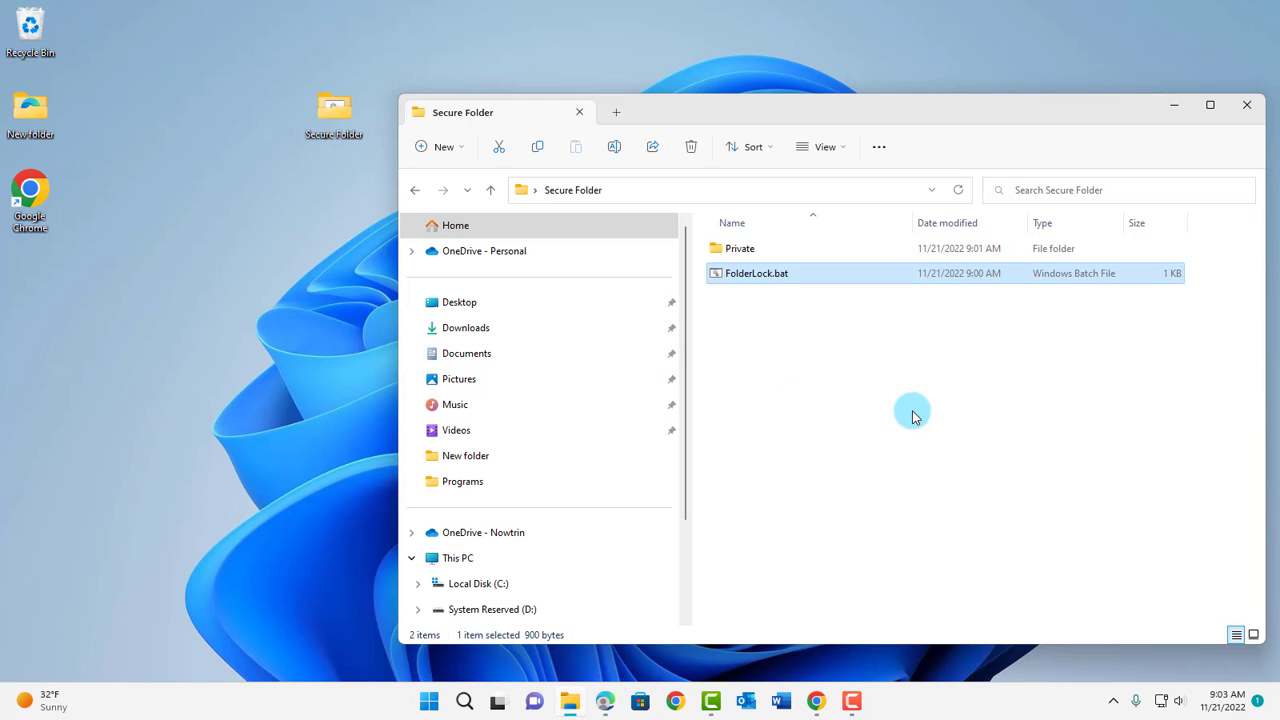
{"action": "left_click", "coordinate": [740, 251]}
{"action": "double_click", "coordinate": [748, 249]}
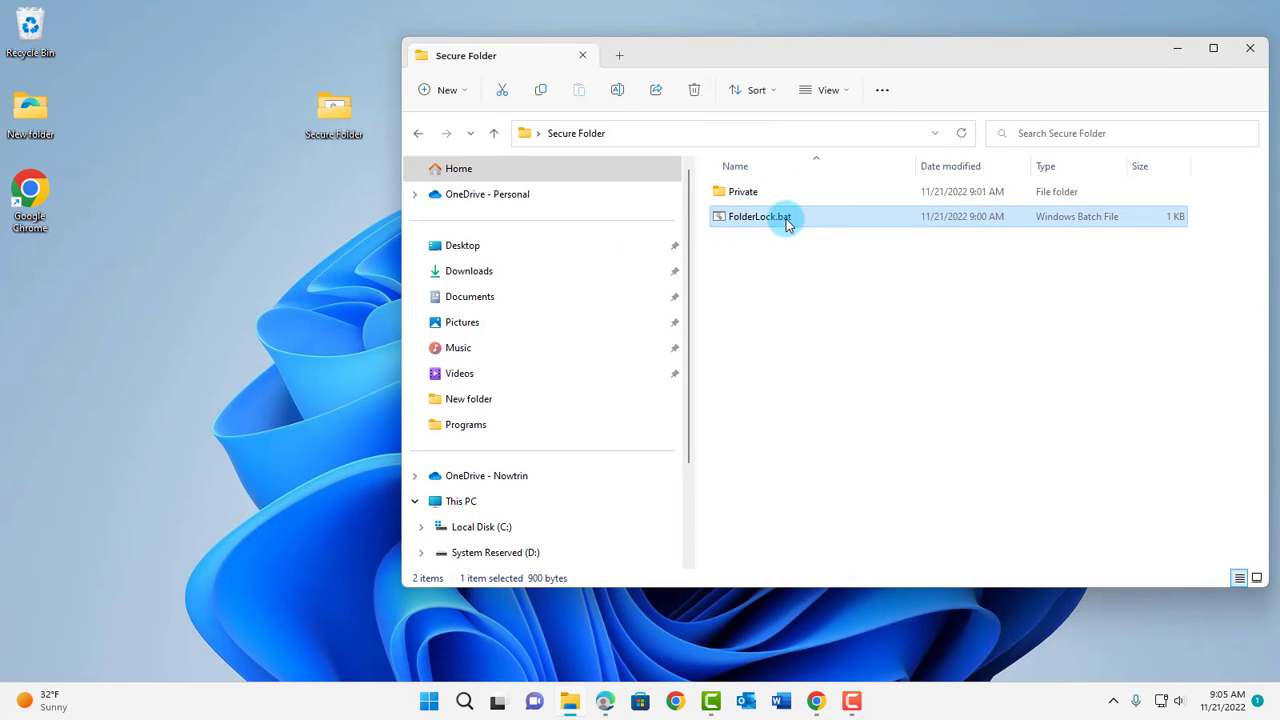
- Run FolderLock.bat and confirm with y to lock Private again
{"action": "double_click", "coordinate": [786, 222]}
{"action": "left_click_drag", "start_coordinate": [400, 107], "coordinate": [530, 281]}
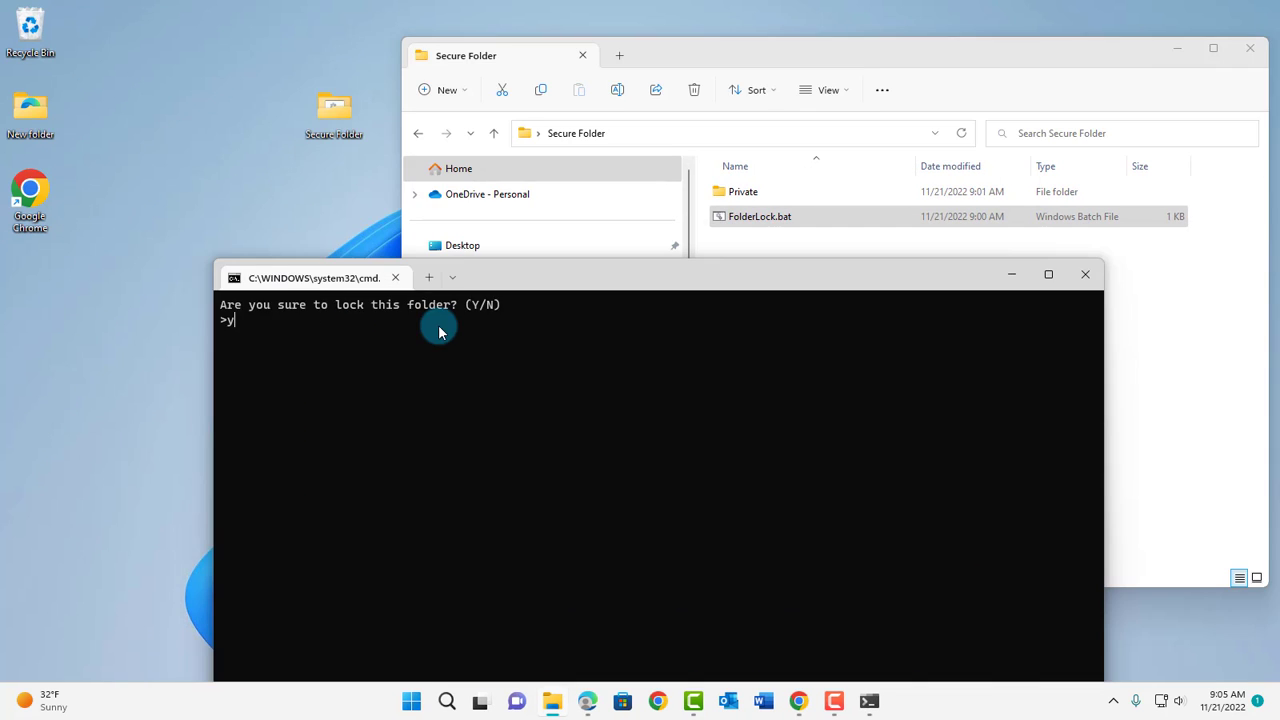
{"action": "key", "text": "Return"}
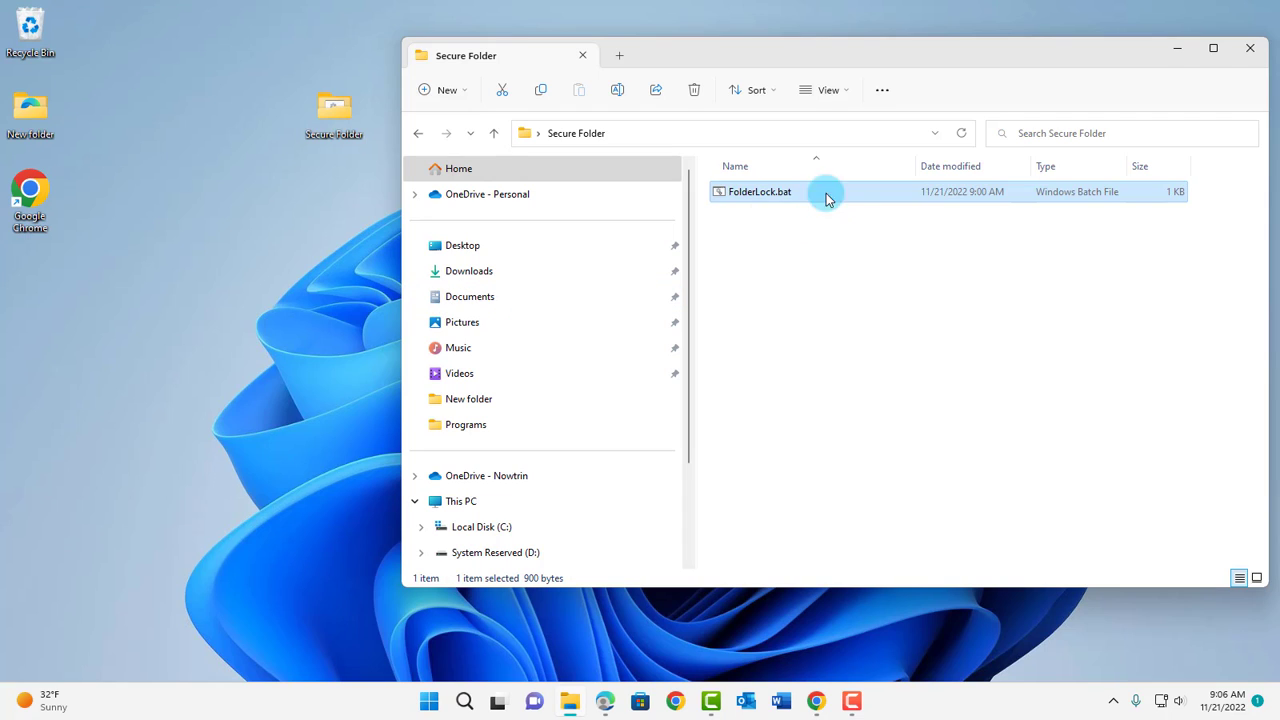
- Run FolderLock.bat again and enter the password to restore Private
{"action": "double_click", "coordinate": [770, 193]}
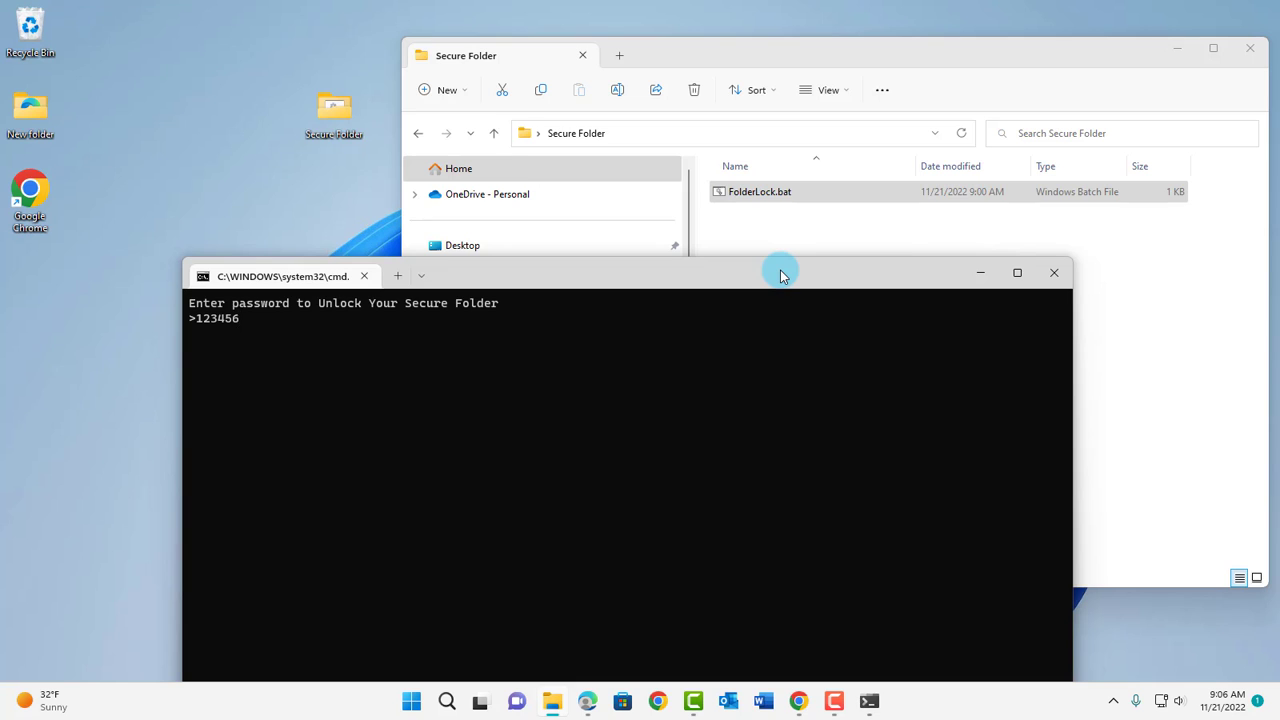
{"action": "type", "text": "123456"}
{"action": "key", "text": "Return"}
{"action": "left_click", "coordinate": [740, 189]}
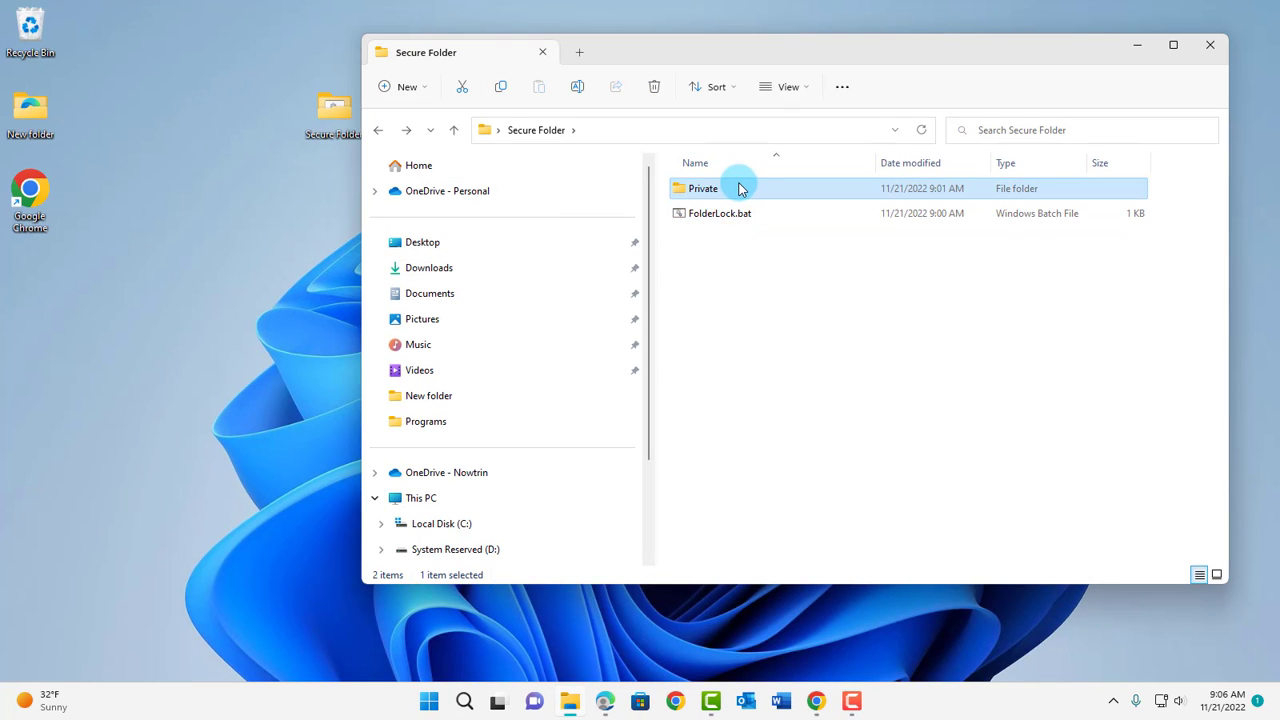